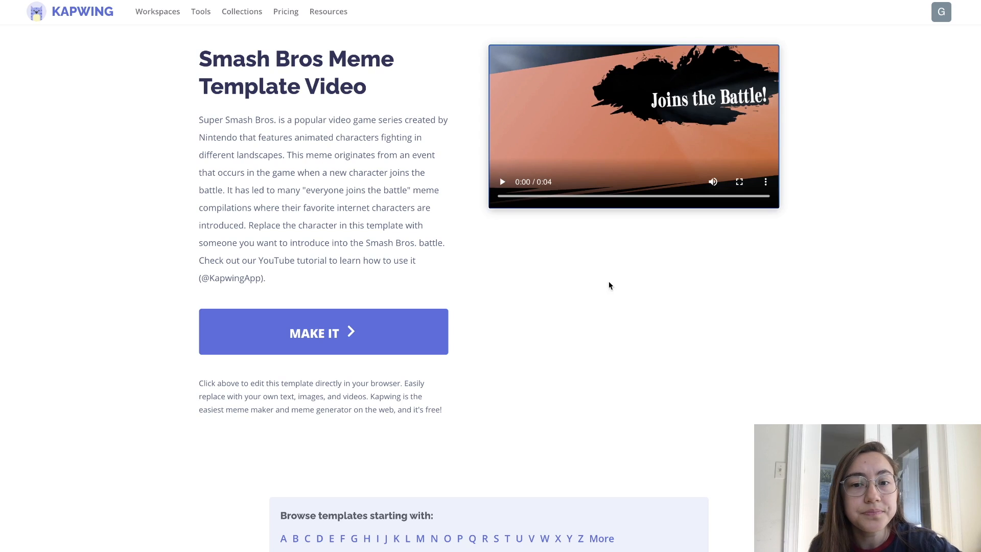
Open the Smash Bros meme template for editing, pause its playback, and select the Stonks man image and the name title in turn
click(280, 331)
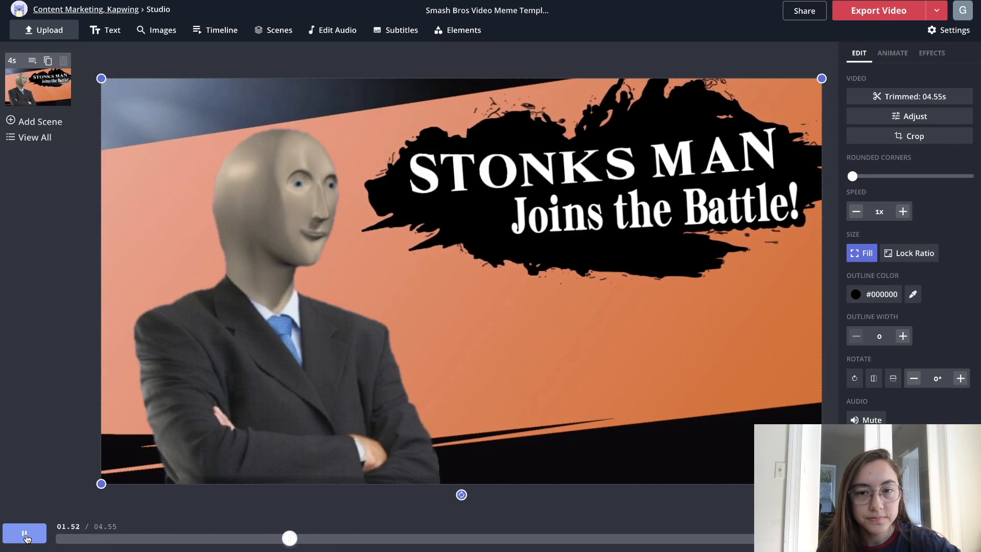
click(27, 539)
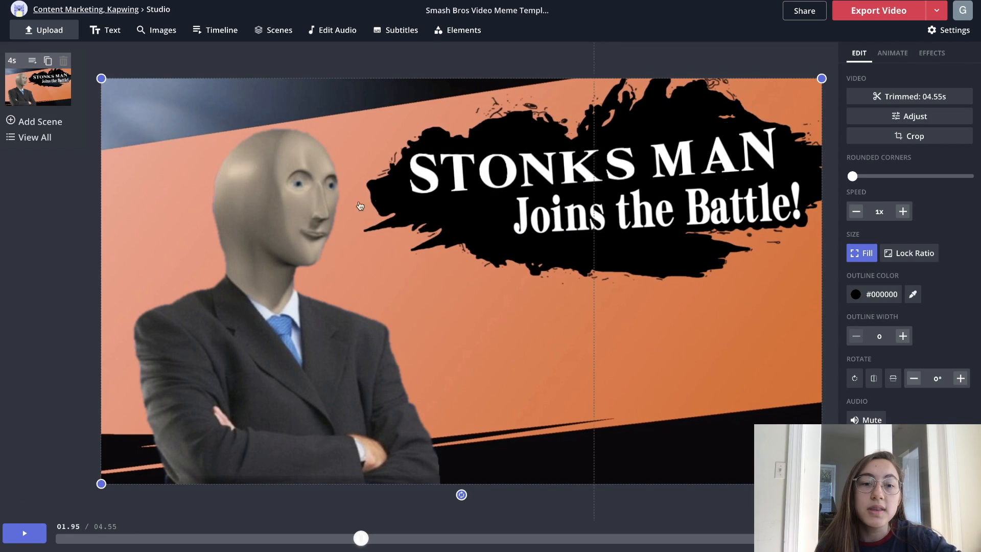
click(292, 223)
click(608, 164)
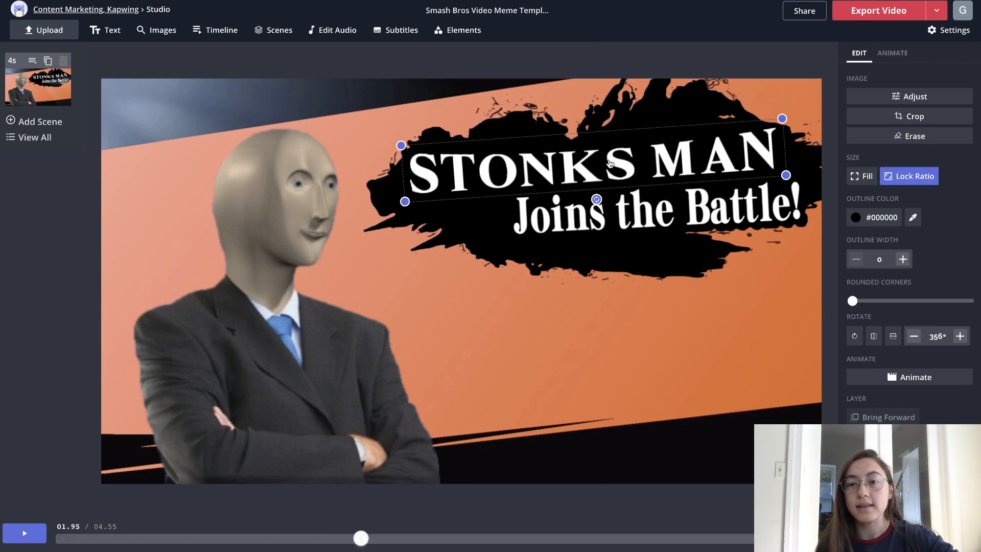
click(41, 297)
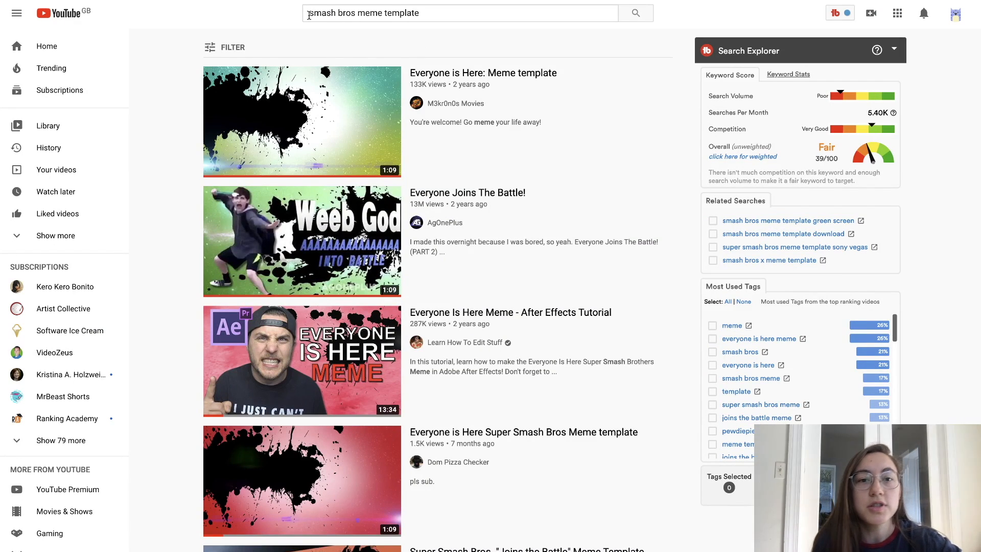
On YouTube, browse the results for "smash bros meme template" and pick the video "Everyone is Here: Meme template" to get its link
scroll(337, 150, down, 1)
scroll(336, 151, up, 1)
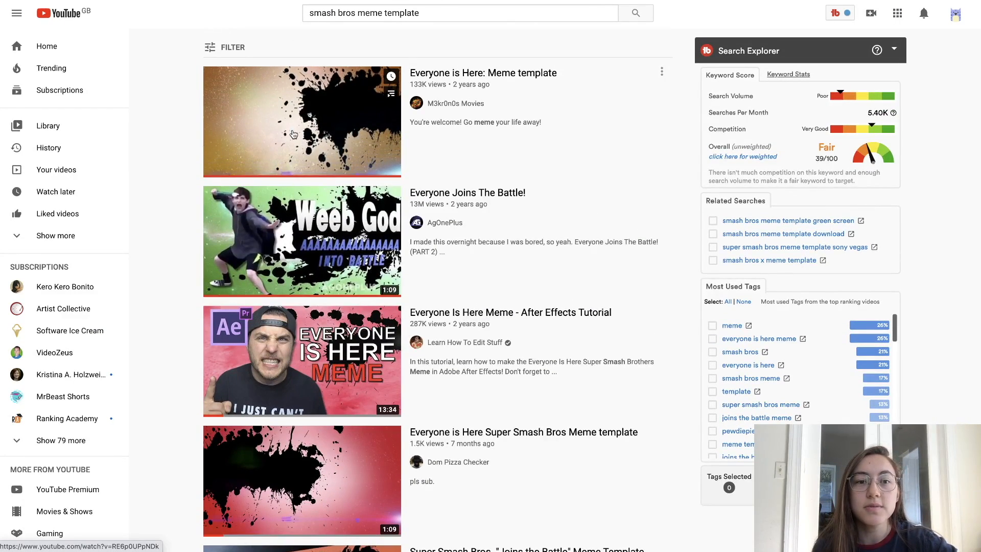
mouse_move(262, 112)
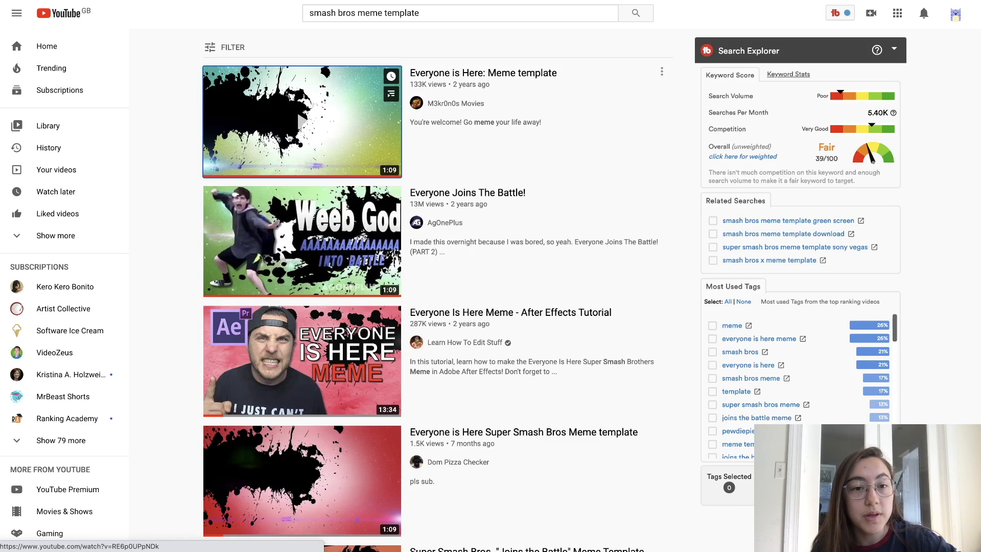
click(303, 122)
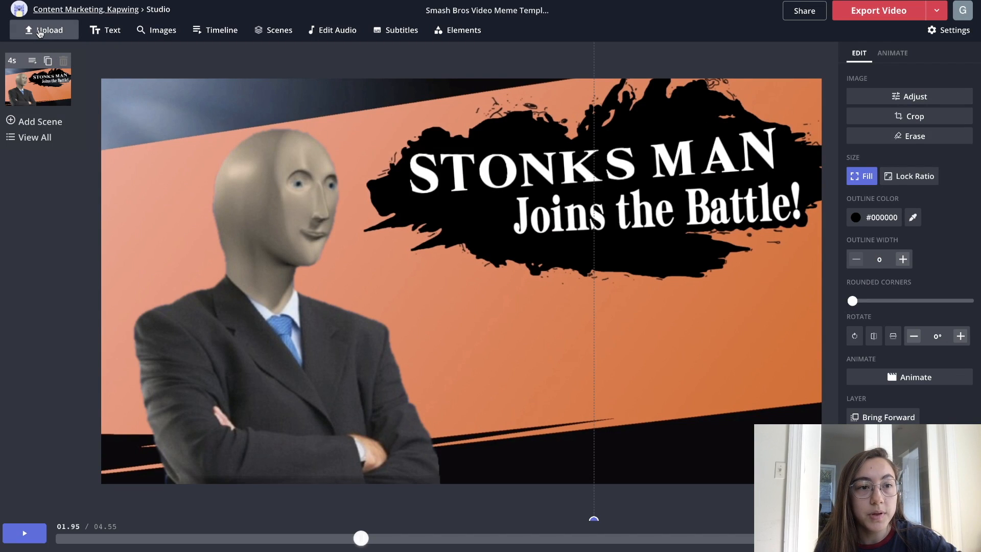
Back in Kapwing, add a new scene and upload the template video into it from the copied YouTube link
click(41, 123)
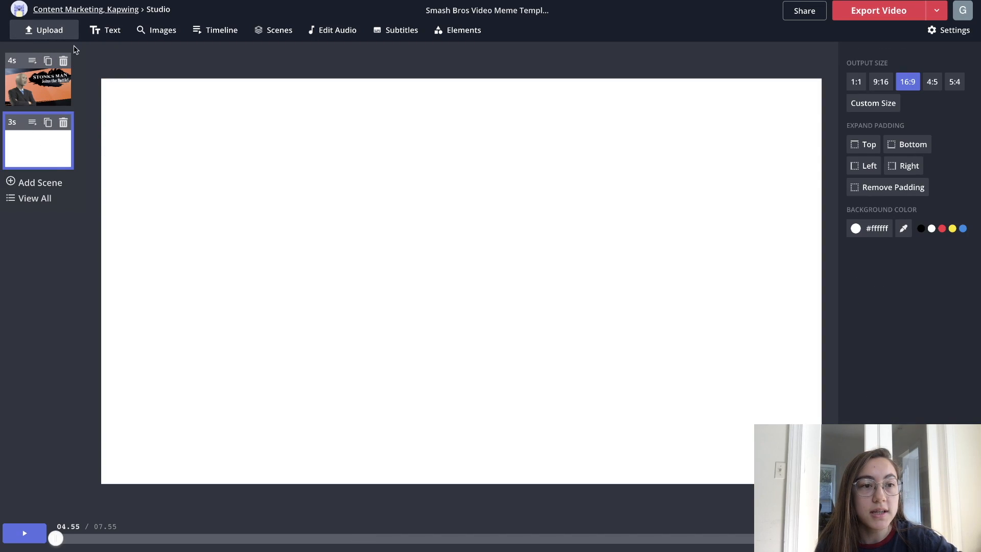
click(57, 32)
click(443, 349)
key(super+v)
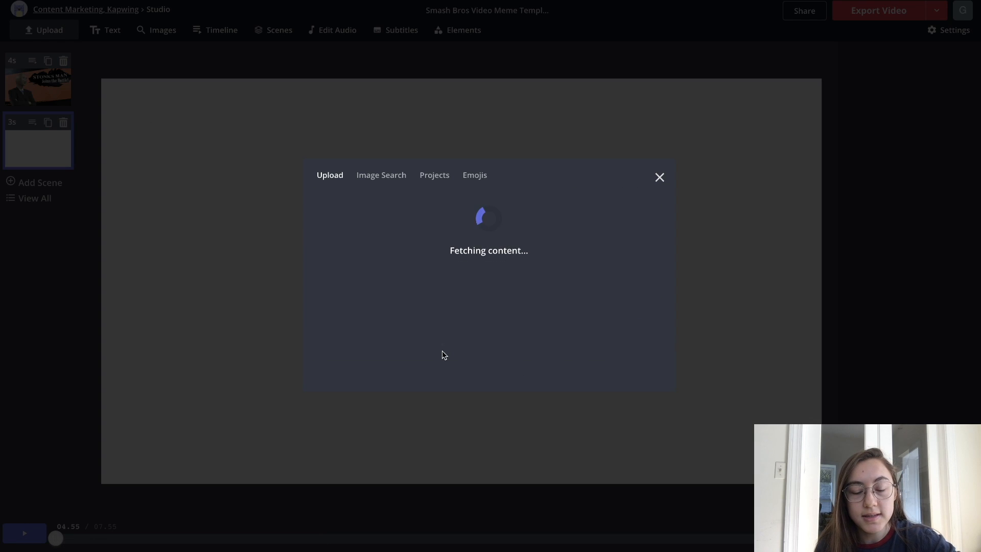
Preview the uploaded video from about 24 to 26 seconds, and delete its scene
drag(261, 539, 291, 539)
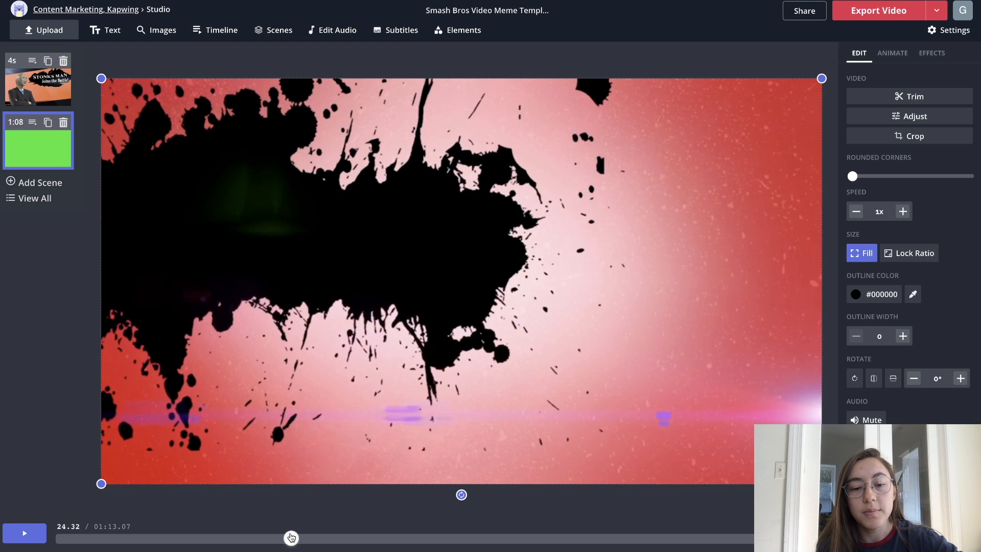
click(34, 535)
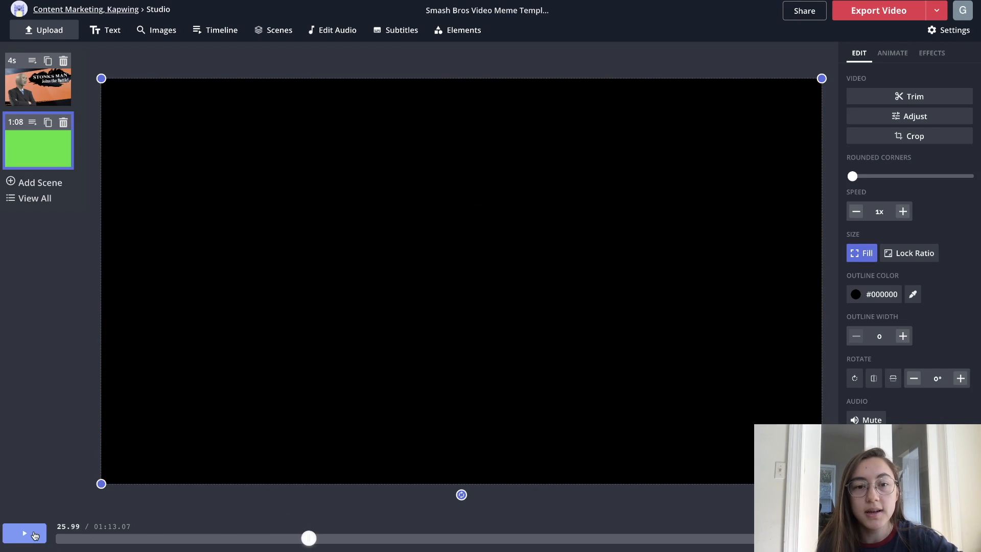
drag(308, 538, 307, 541)
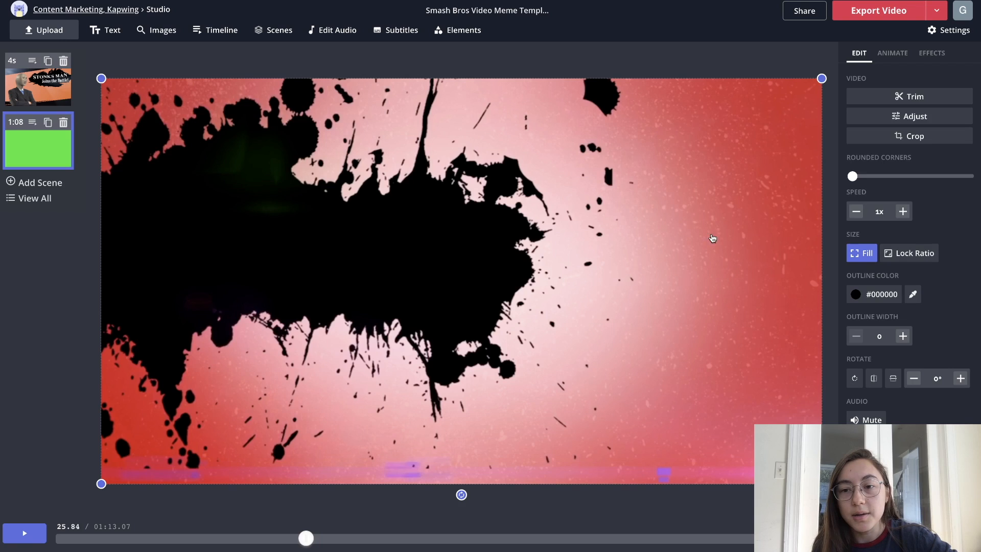
click(64, 122)
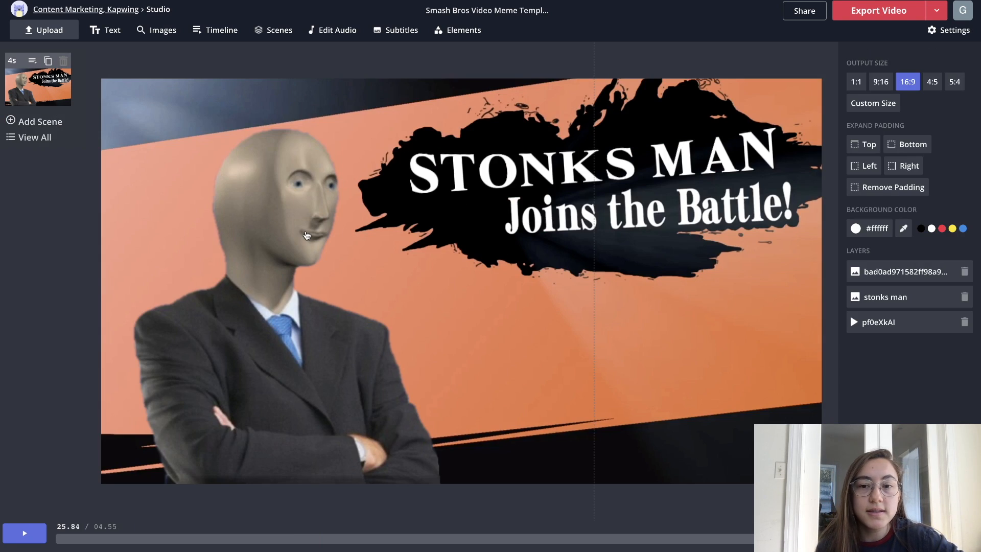
Delete the Stonks man figure and the "STONKS MAN" title from the template scene
click(661, 322)
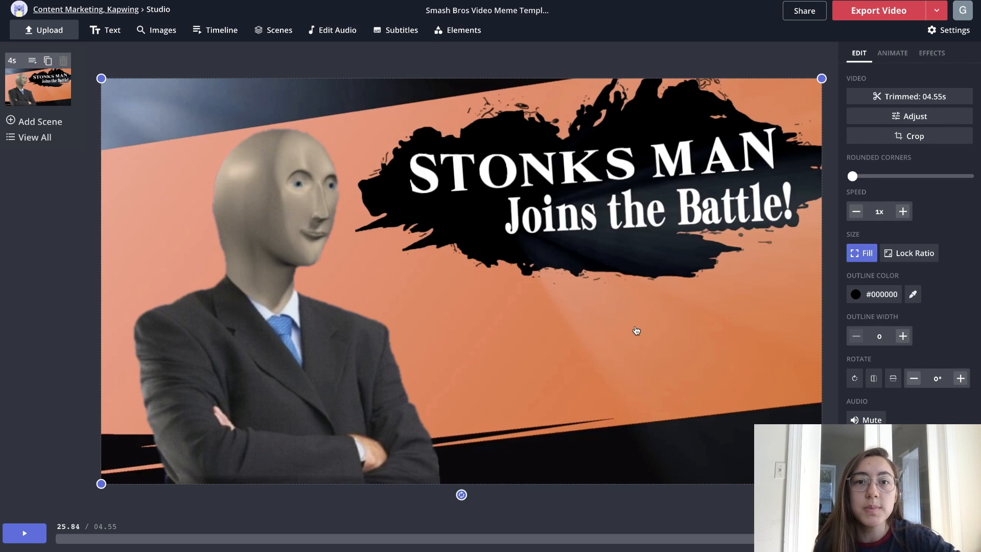
click(276, 292)
key(Delete)
click(491, 175)
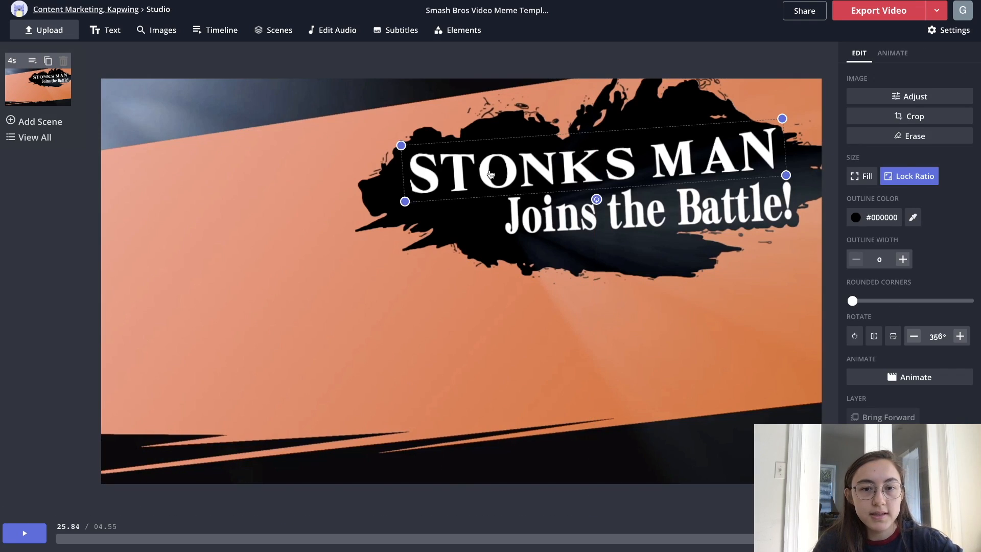
key(Delete)
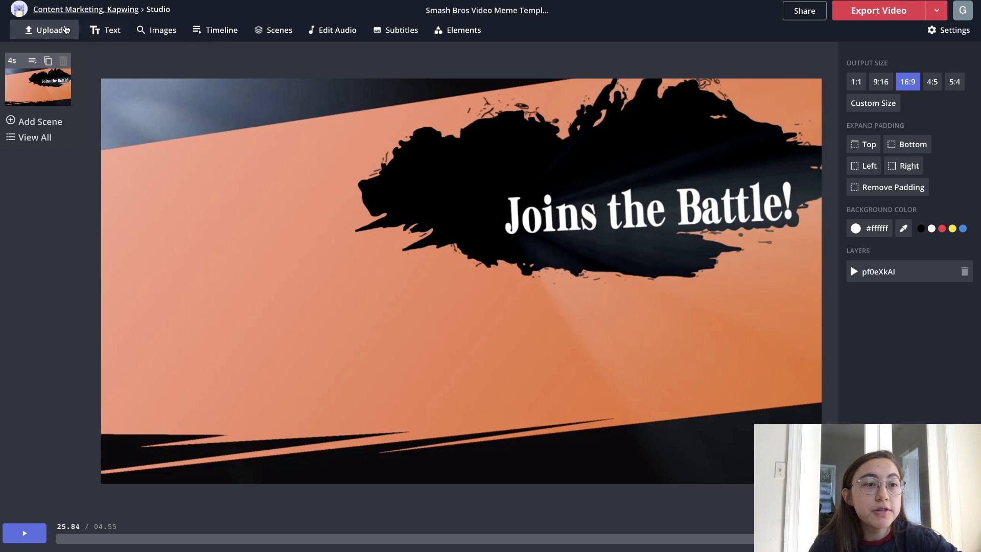
Search the web images for "spice bae" and insert the first result, the man sprinkling salt, into the scene
click(49, 28)
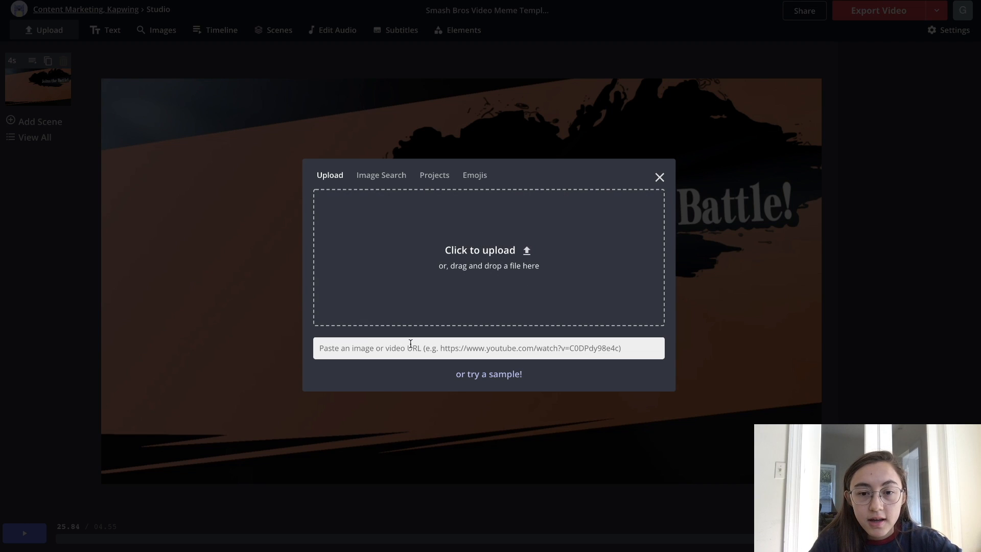
click(259, 292)
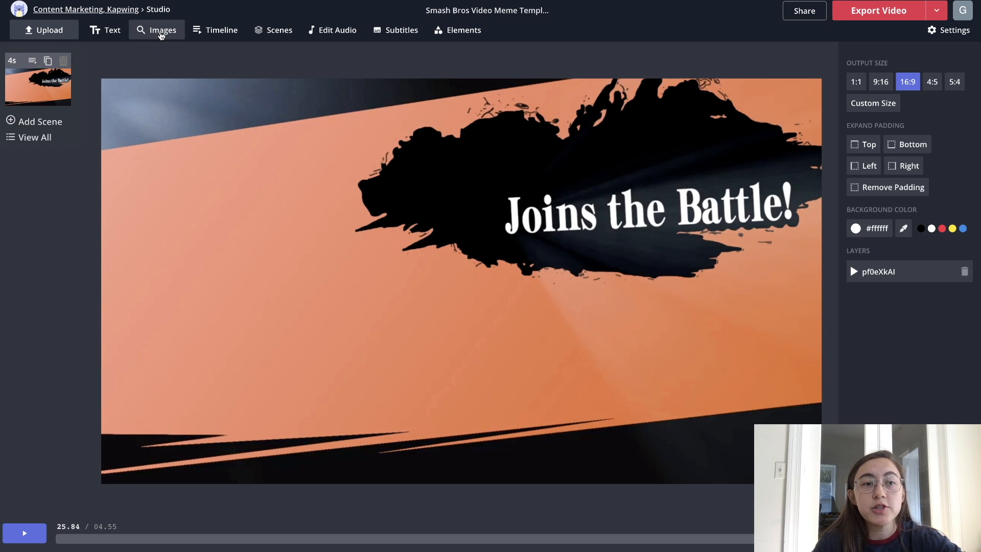
click(156, 38)
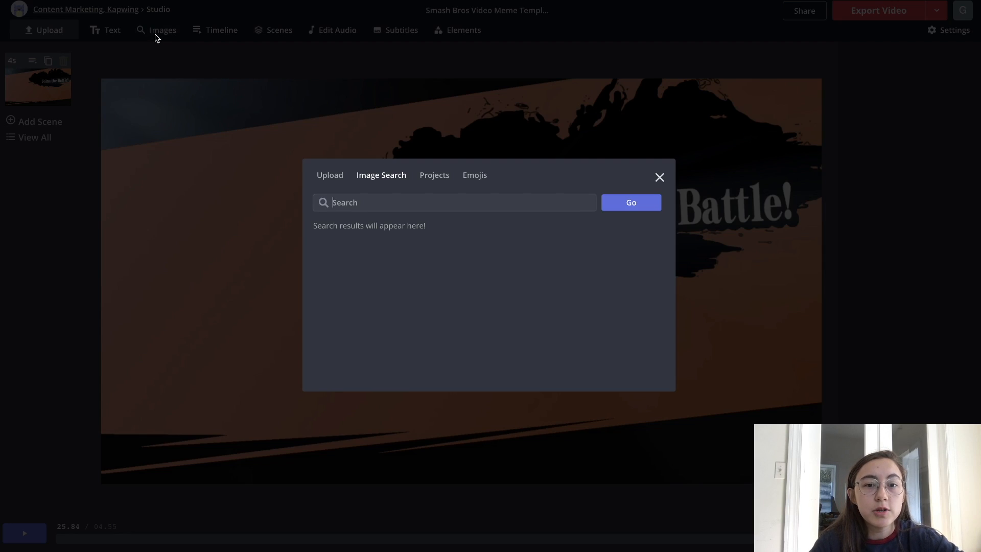
click(361, 203)
text(spi)
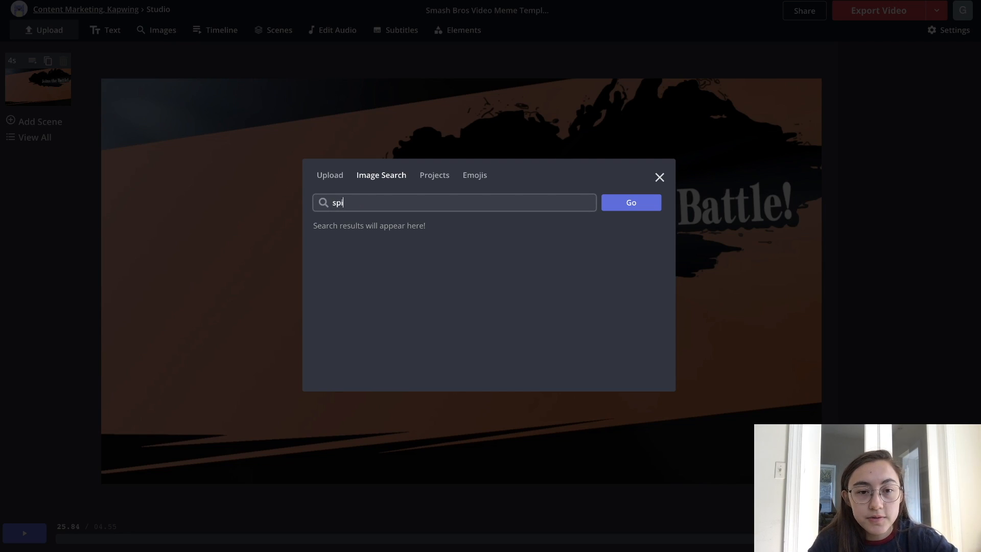
text(ce bae)
key(Return)
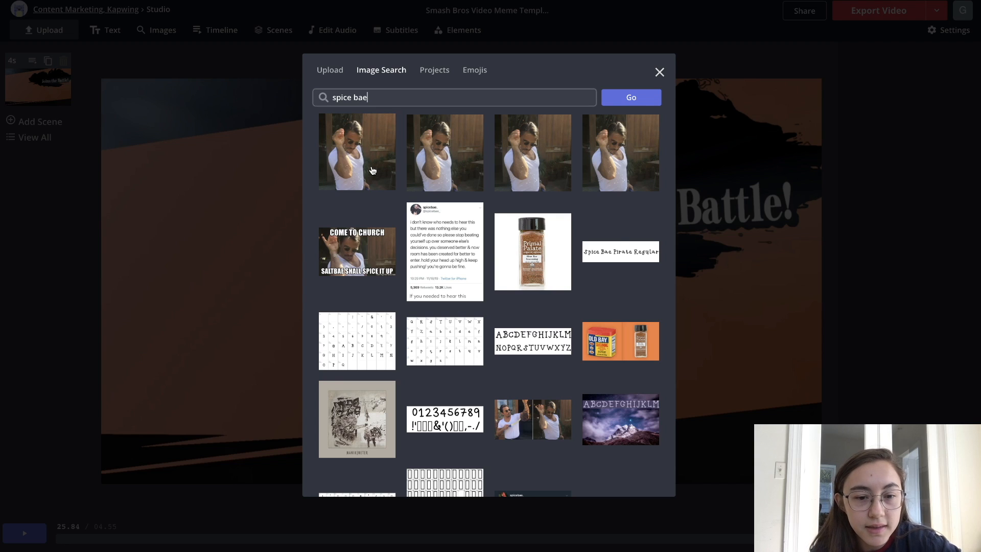
click(372, 171)
Resize the inserted photo and place it over the left part of the frame, at nearly the full frame height
drag(383, 277, 228, 287)
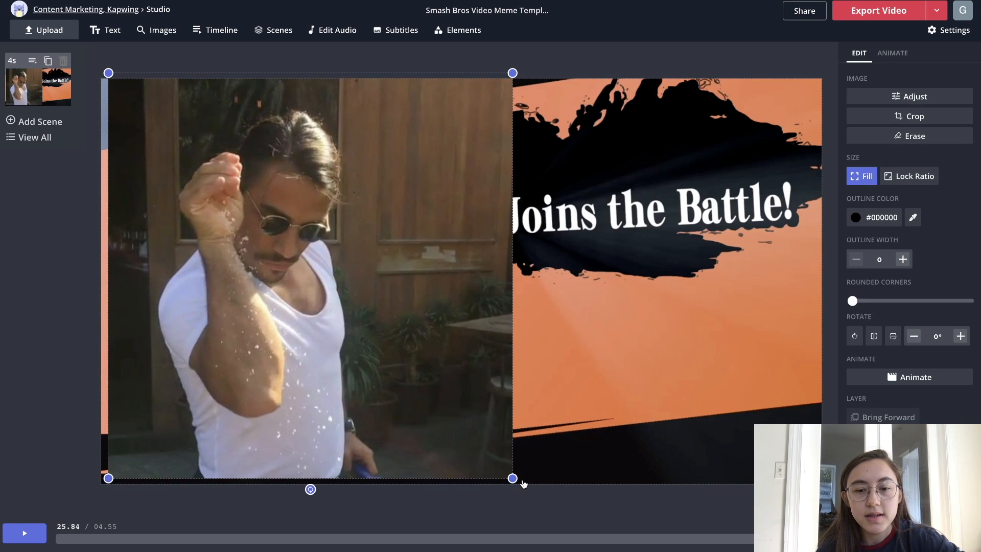
drag(512, 479, 385, 413)
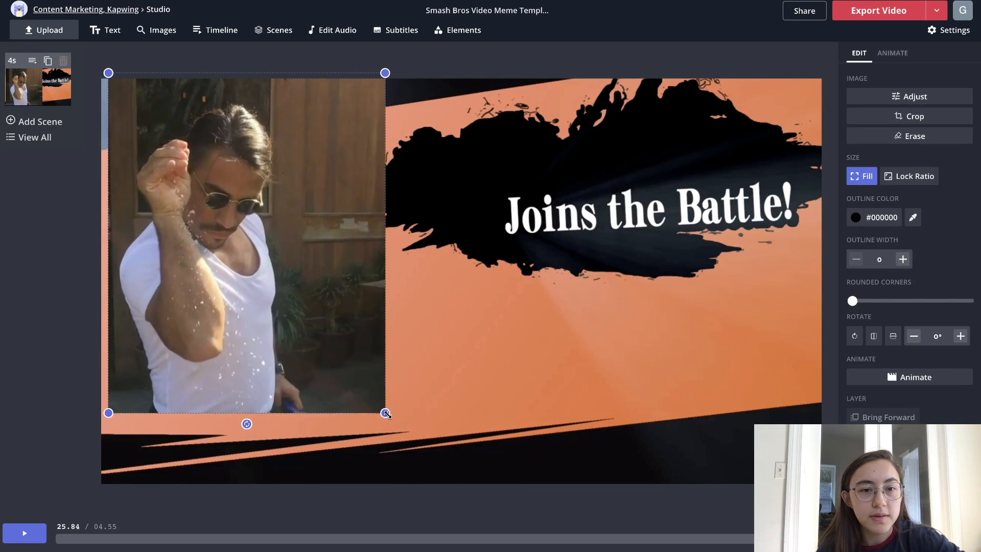
drag(308, 344, 338, 384)
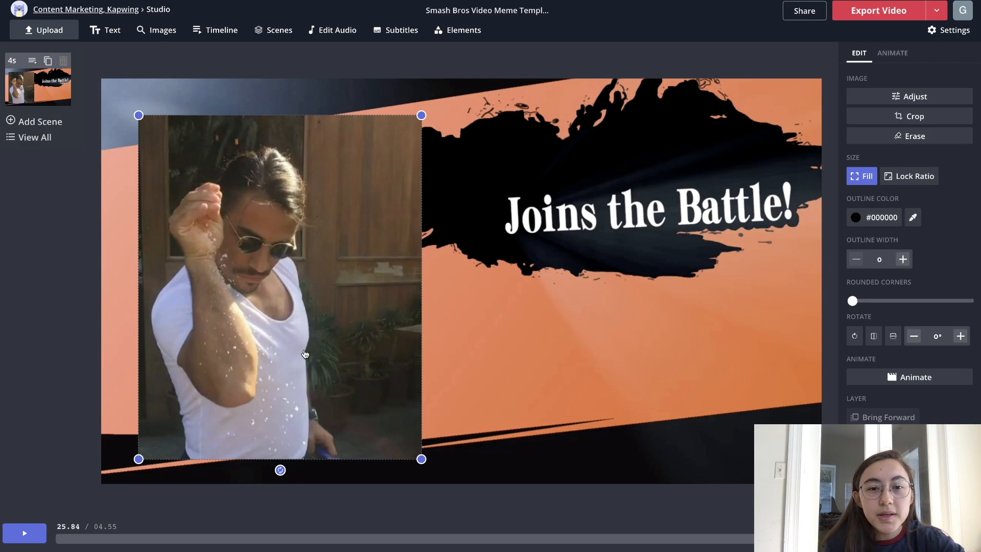
drag(421, 459, 491, 480)
mouse_move(368, 384)
mouse_down()
mouse_move(365, 353)
mouse_move(355, 381)
mouse_up()
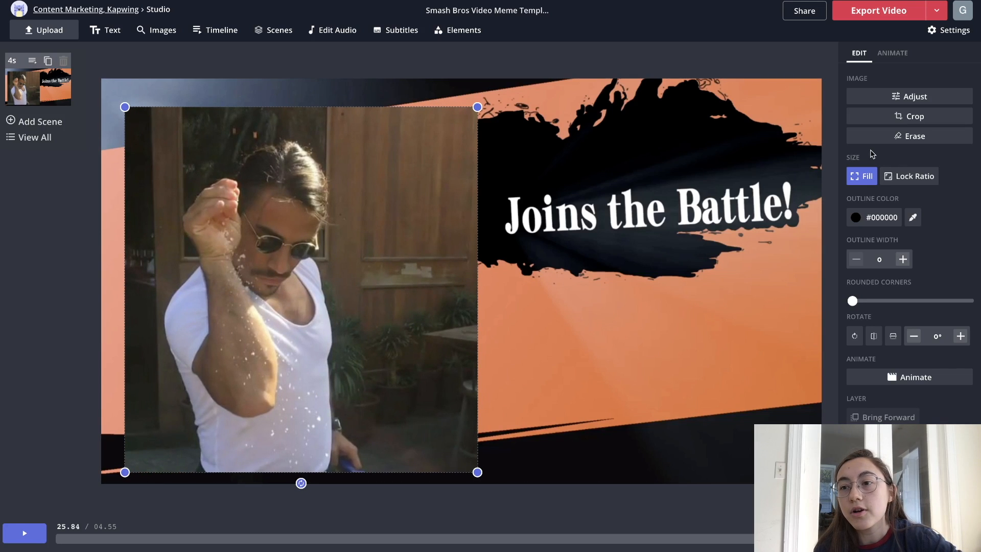
Open the photo for erasing and remove the wooden wall behind the man with a Magic Wand selection of adjusted sensitivity
click(911, 139)
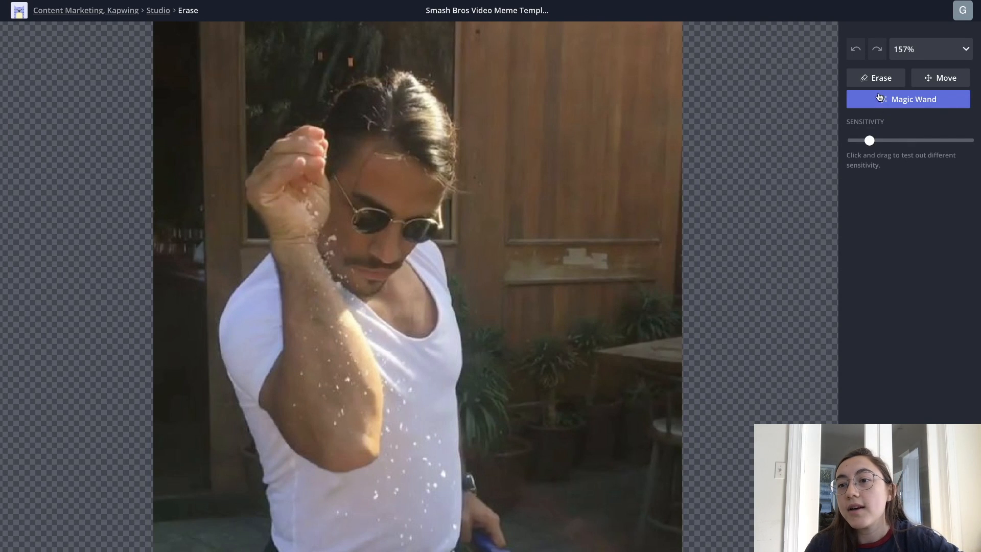
click(859, 80)
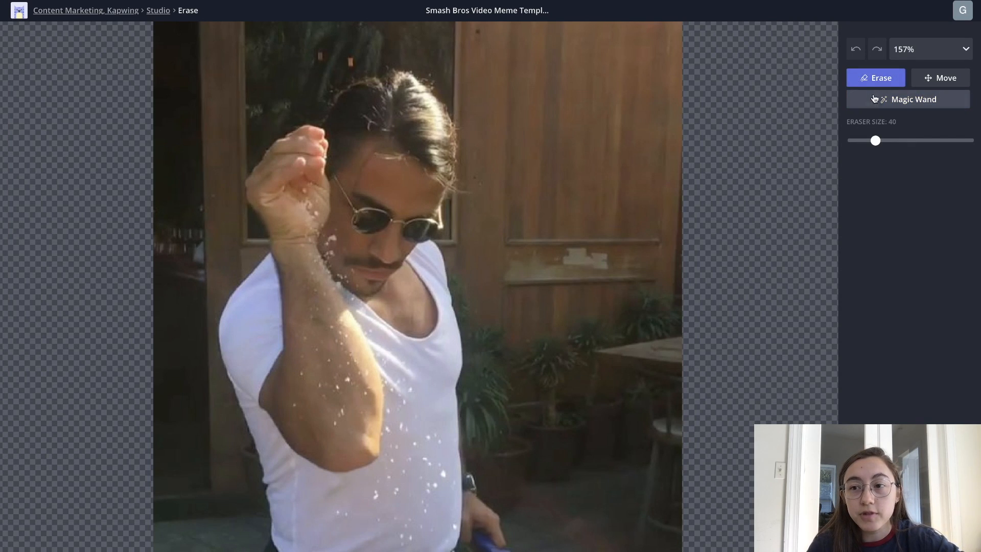
click(882, 105)
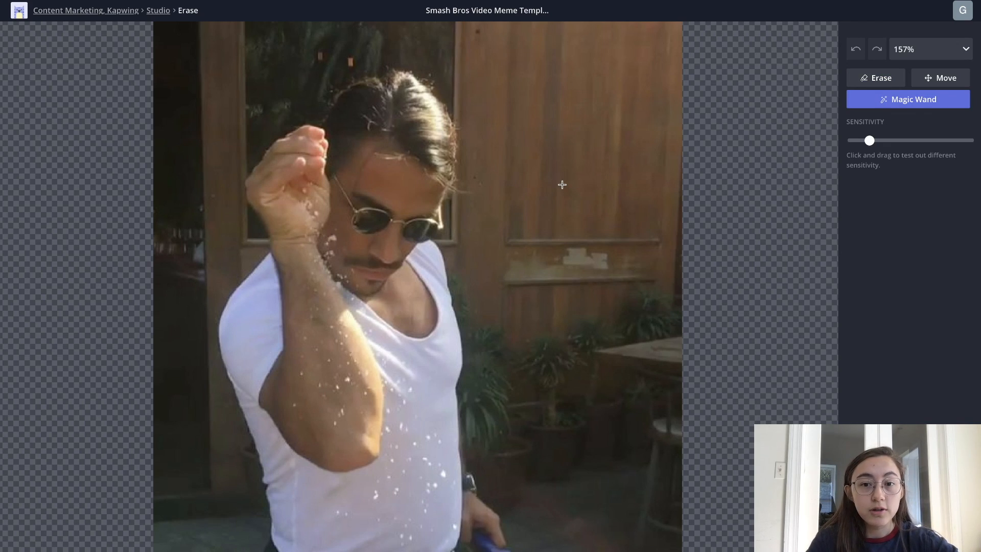
click(582, 192)
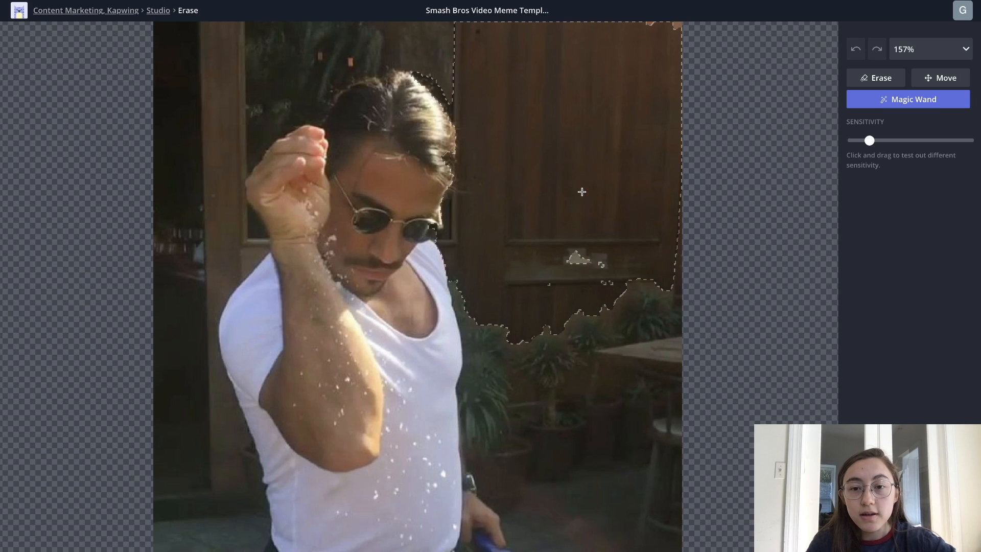
drag(582, 192, 580, 172)
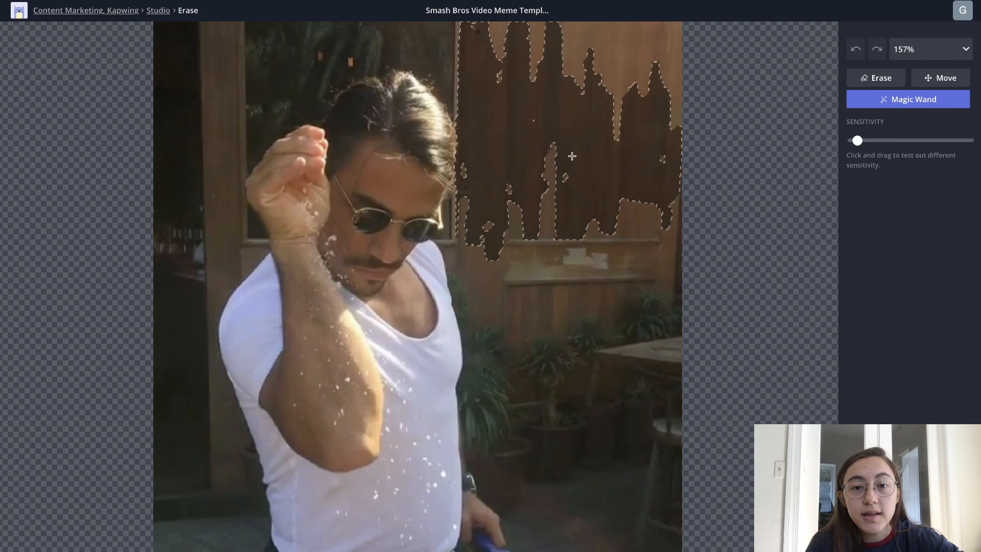
drag(555, 139, 554, 88)
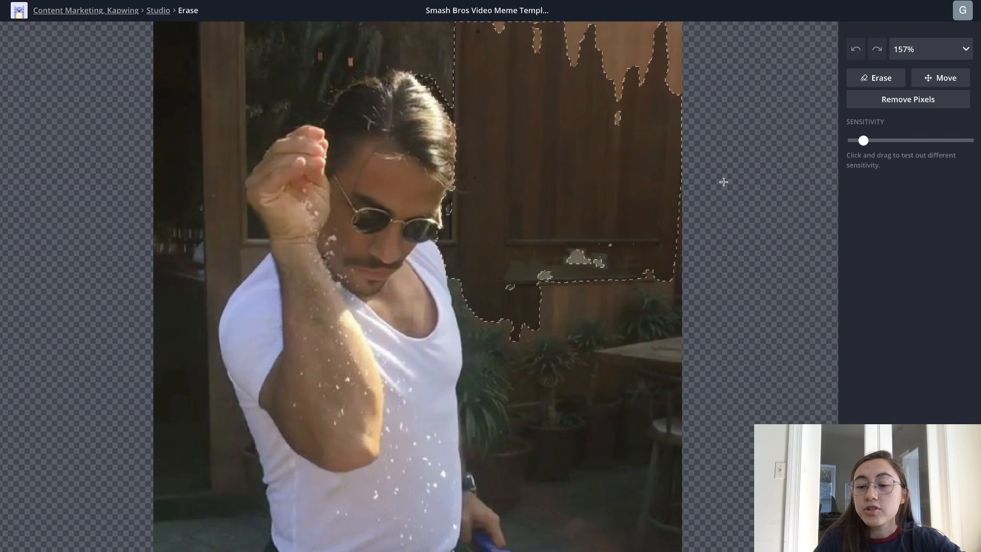
key(Delete)
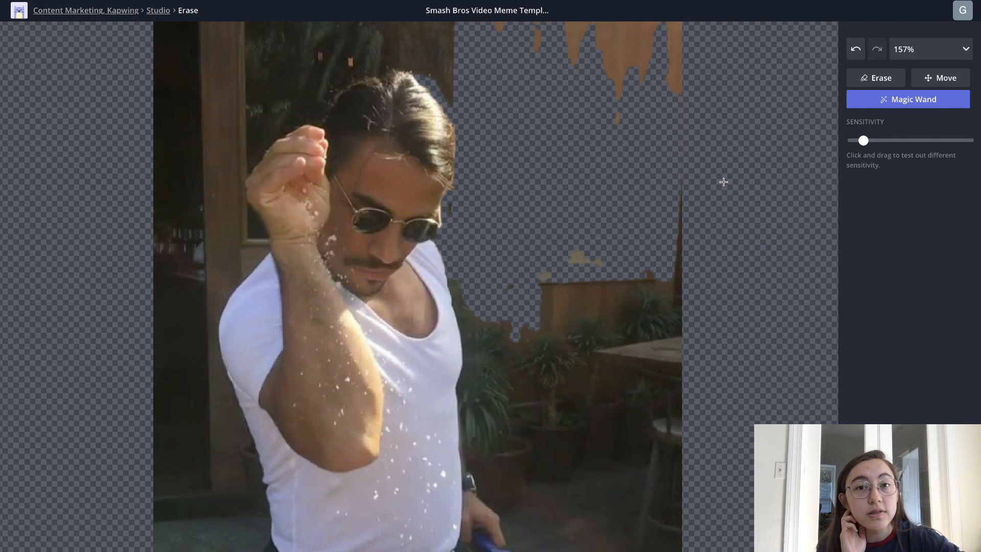
Erase the remaining background around the man with an eraser of adjusted size and finish the cutout
click(560, 455)
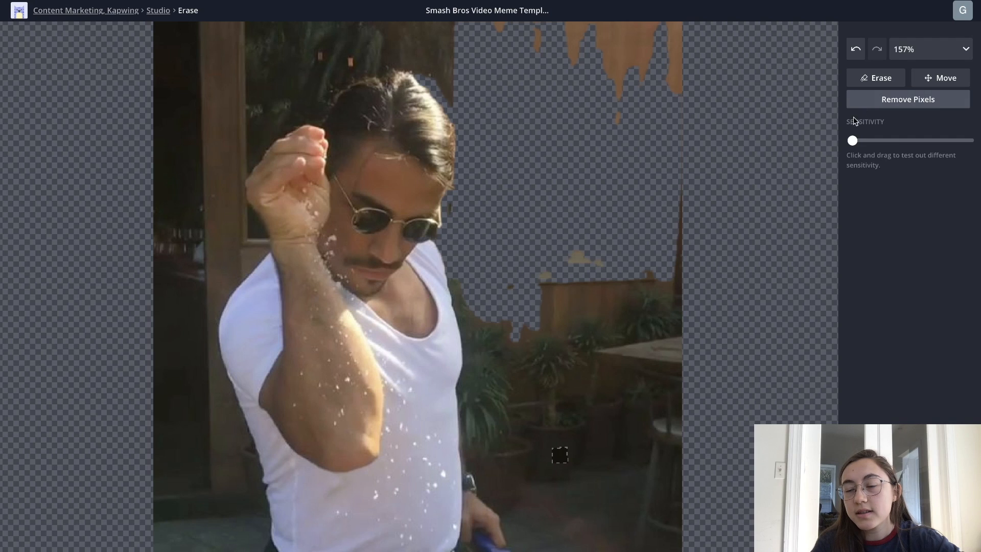
click(724, 259)
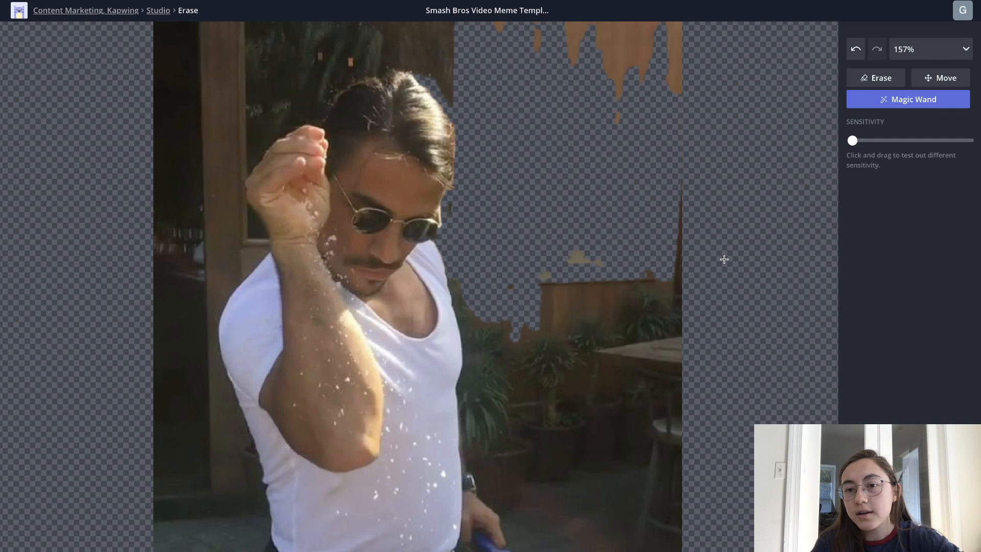
click(876, 77)
click(911, 141)
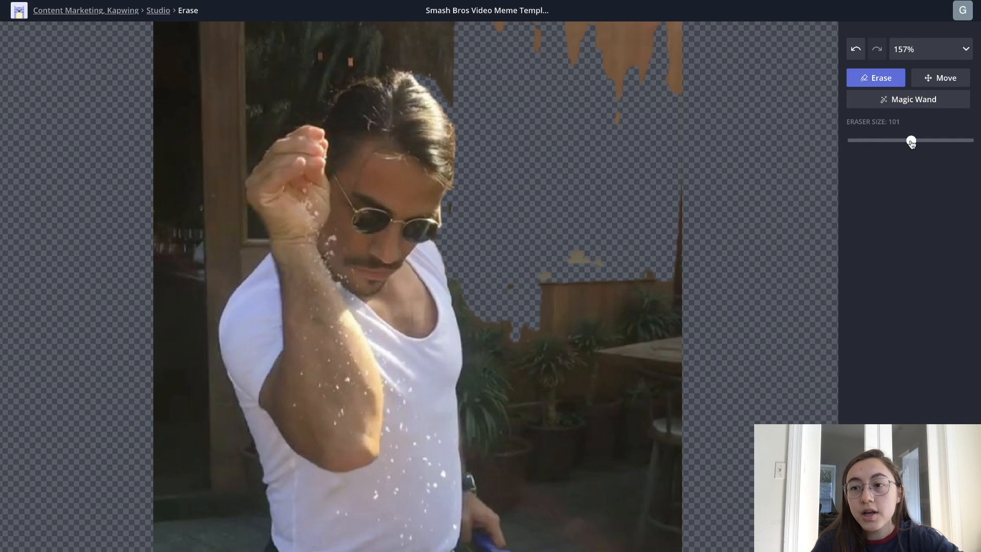
click(928, 141)
mouse_move(663, 241)
mouse_down()
mouse_move(591, 324)
mouse_move(561, 395)
mouse_move(576, 477)
mouse_move(696, 466)
mouse_move(648, 55)
mouse_move(510, 23)
mouse_up()
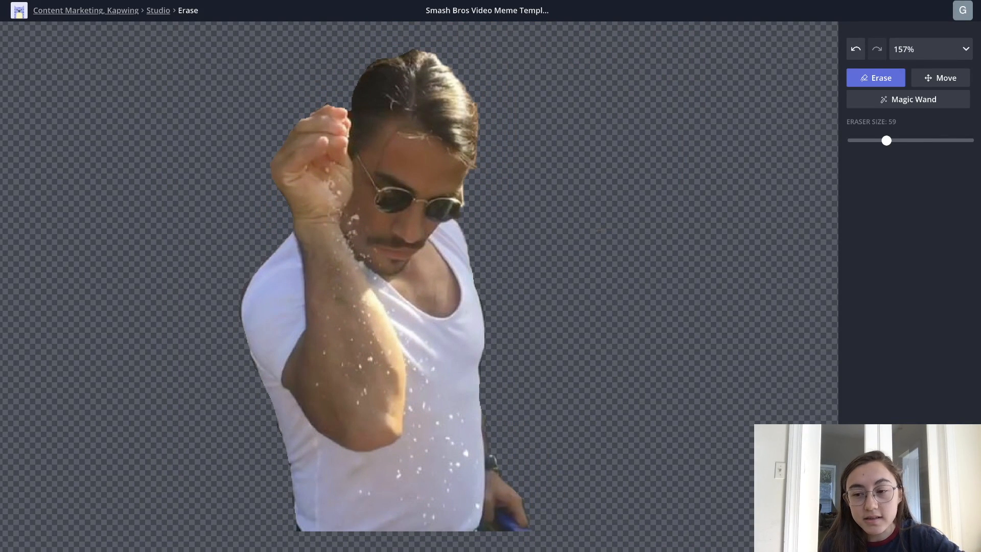
click(908, 534)
Enlarge the man's cutout to the full frame height and position it over the left part of the scene
mouse_move(282, 324)
mouse_down()
mouse_move(281, 311)
mouse_move(280, 325)
mouse_up()
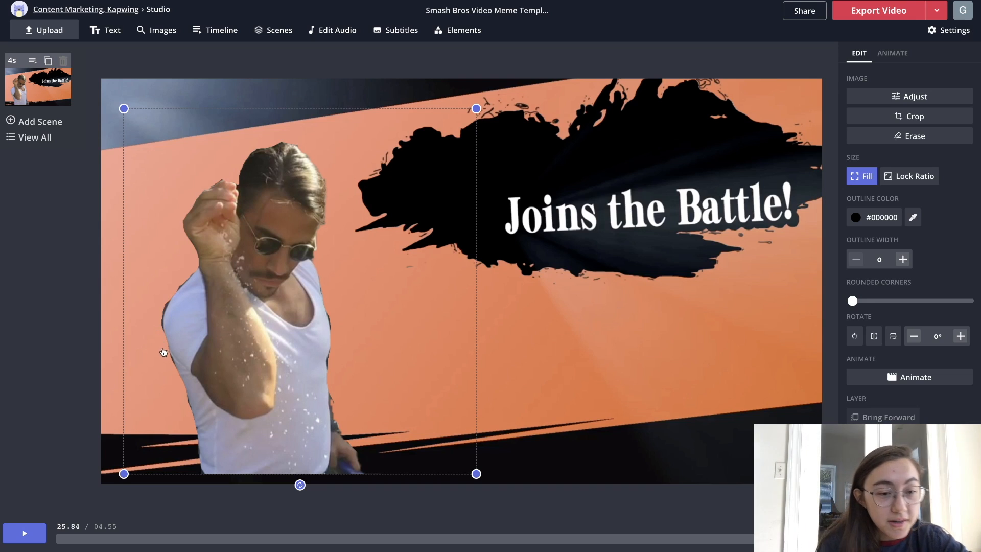
drag(233, 318, 232, 313)
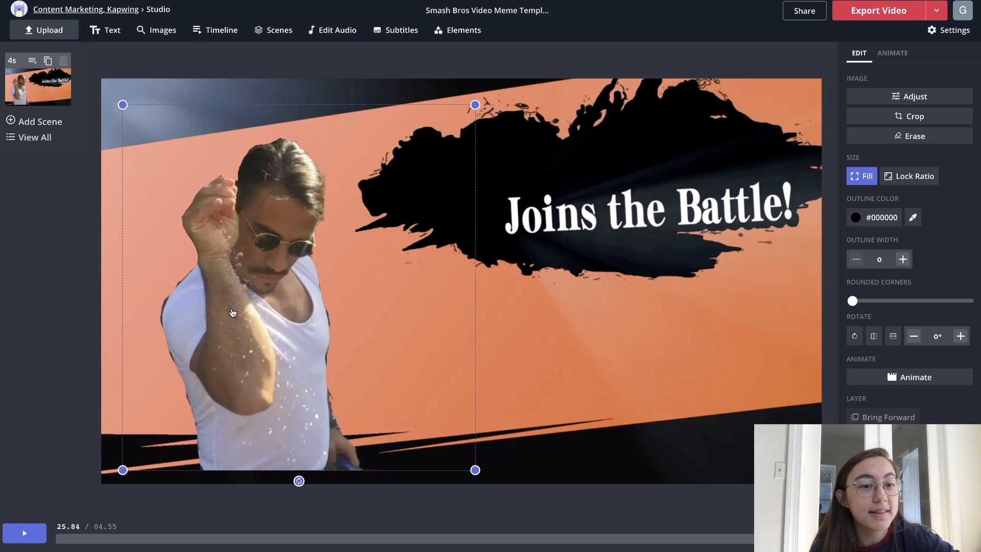
drag(277, 360, 273, 375)
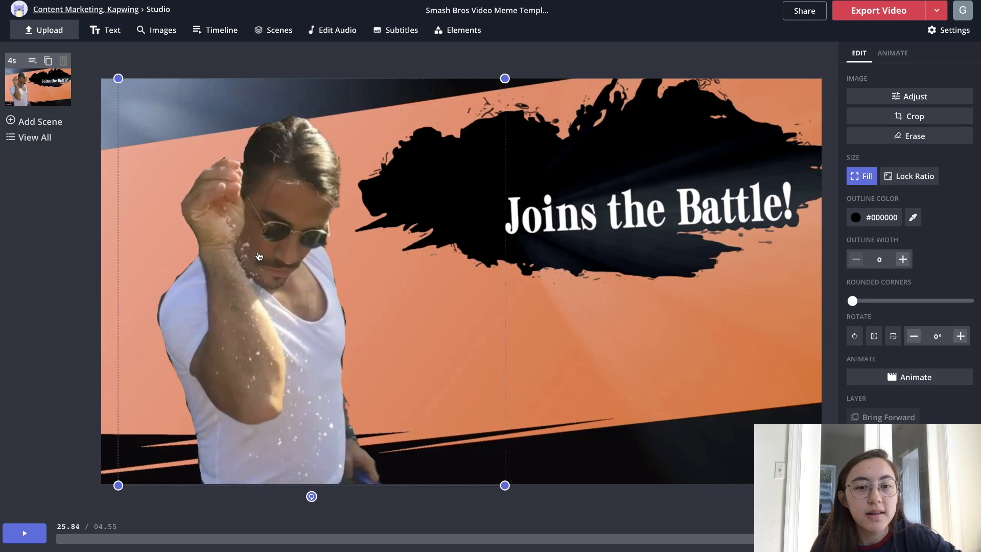
drag(258, 256, 255, 255)
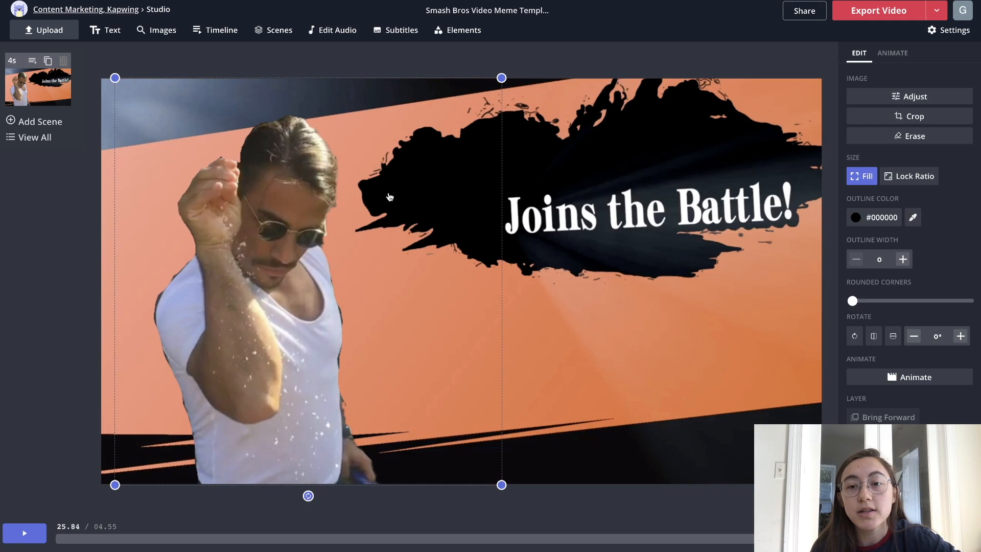
Add a text reading "SPICE BAE" on the black splash above "Joins the Battle!"
click(524, 155)
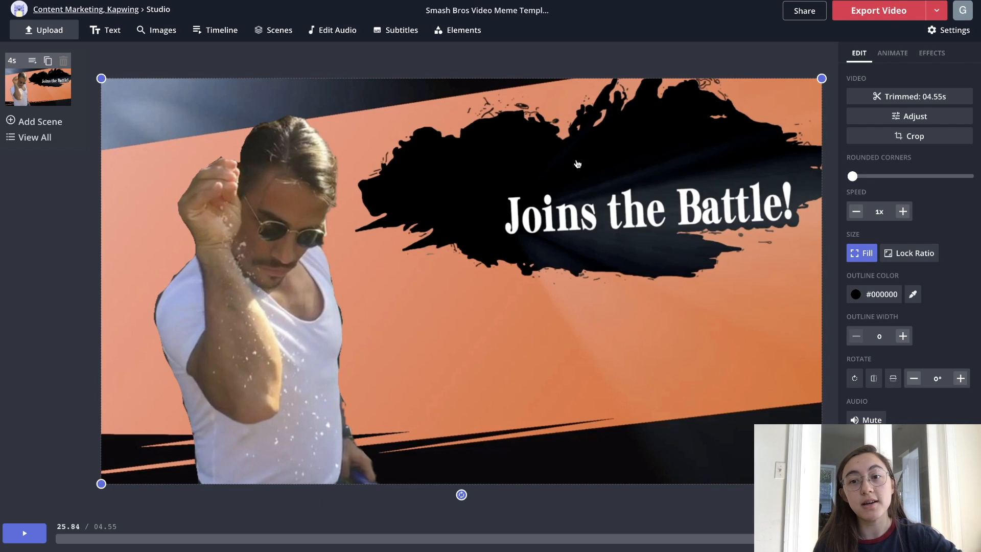
click(107, 31)
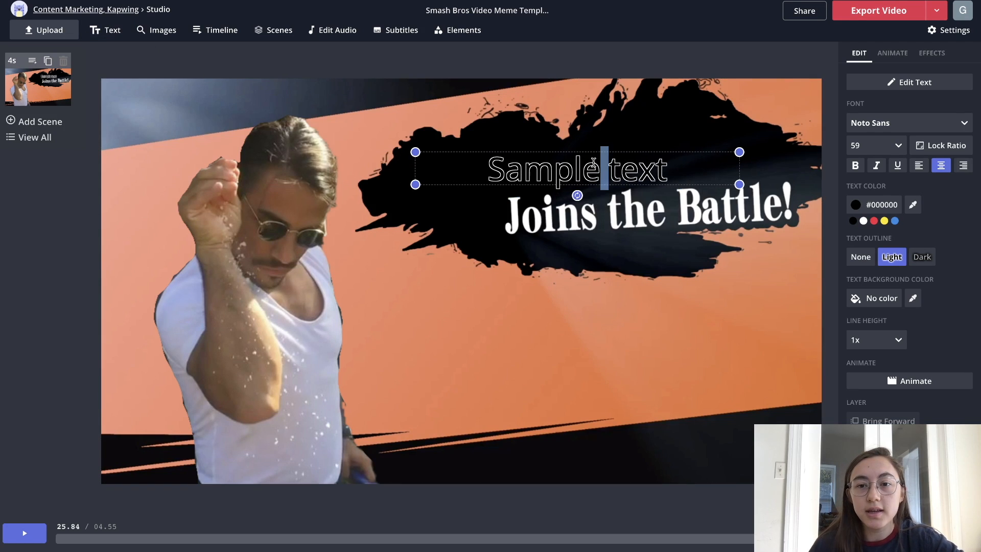
triple_click(595, 164)
text(S)
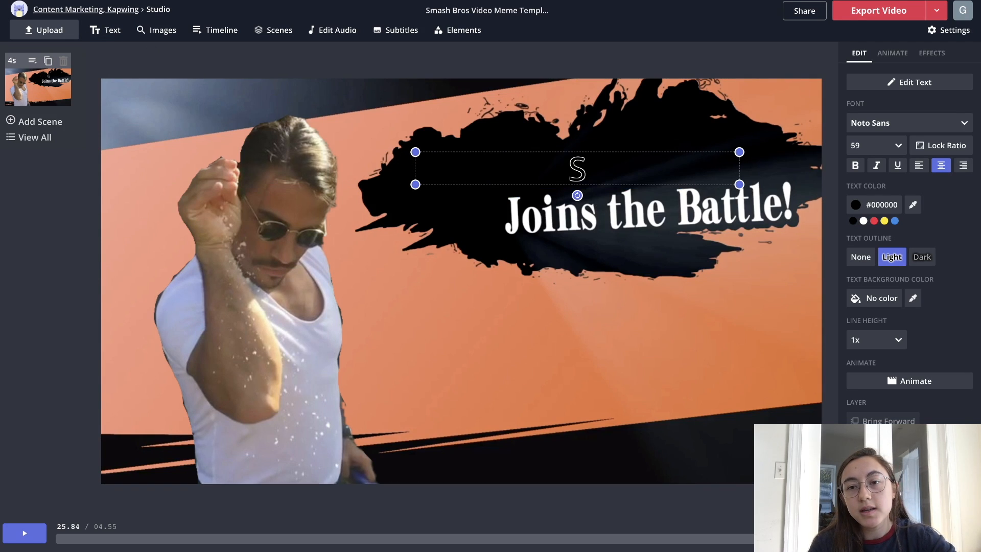
text(PICE BAE)
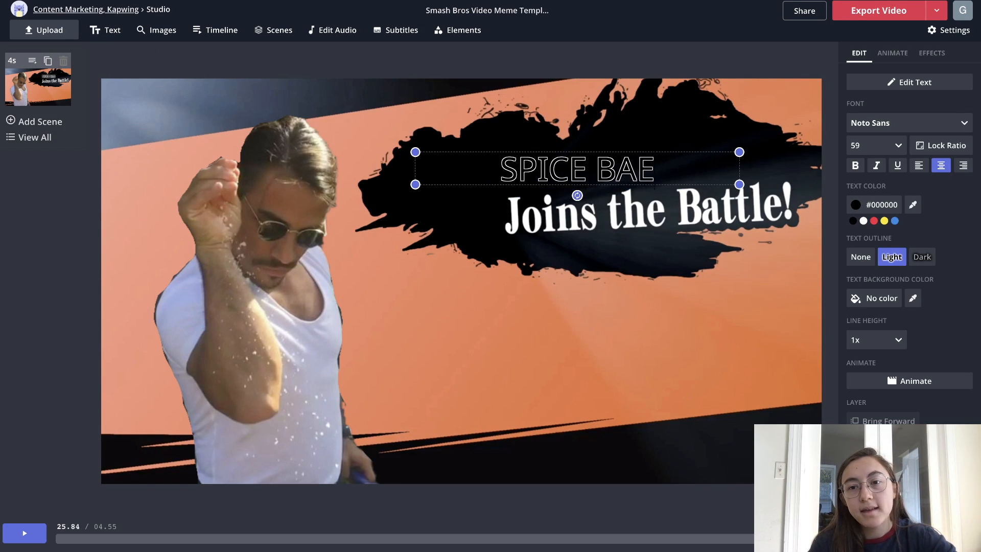
Make the SPICE BAE text white and bold with a dark outline, and enlarge it above "Joins the Battle!"
click(863, 221)
click(922, 257)
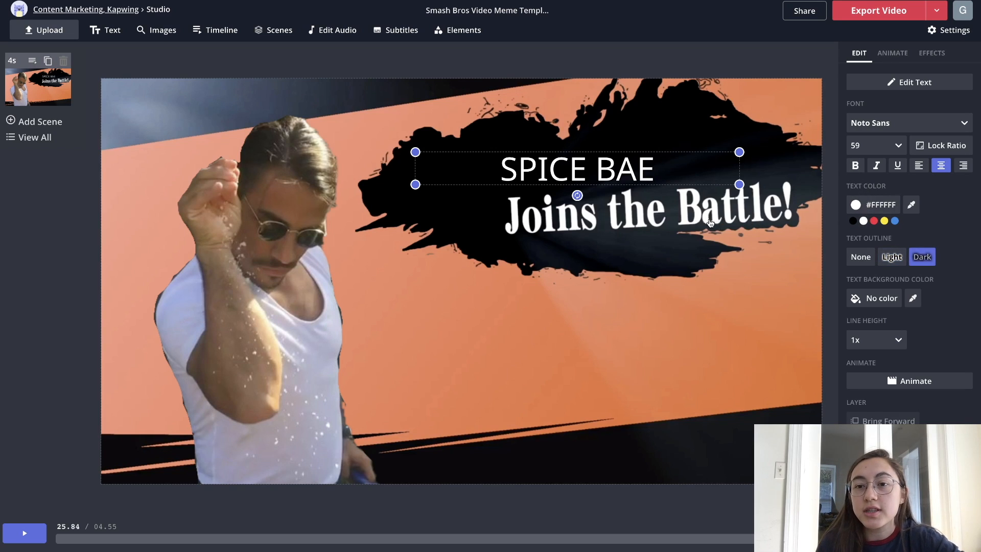
drag(766, 204, 771, 204)
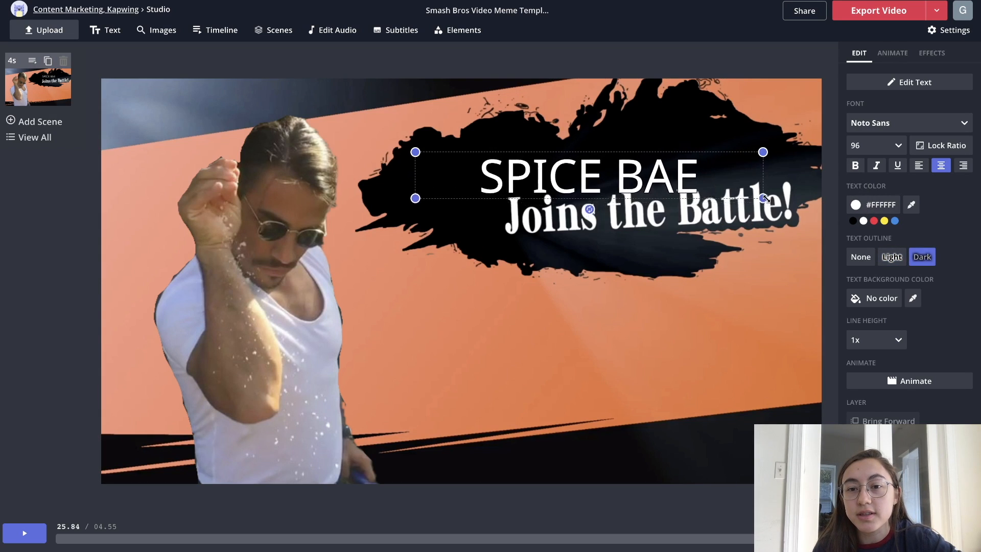
click(856, 165)
drag(591, 191, 572, 177)
Change the SPICE BAE text's font to Impact and turn off its bold style
click(878, 123)
scroll(880, 274, down, 1)
click(880, 262)
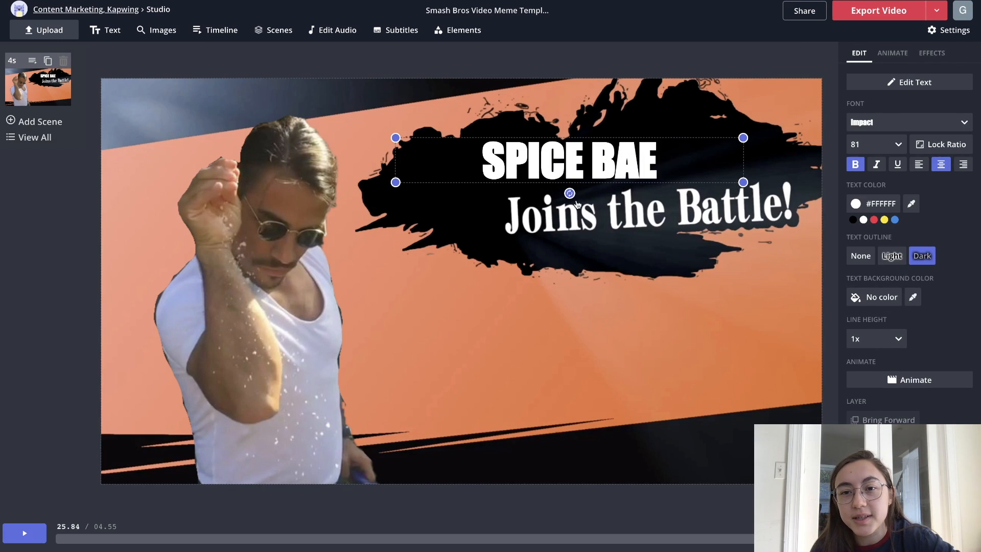
click(862, 164)
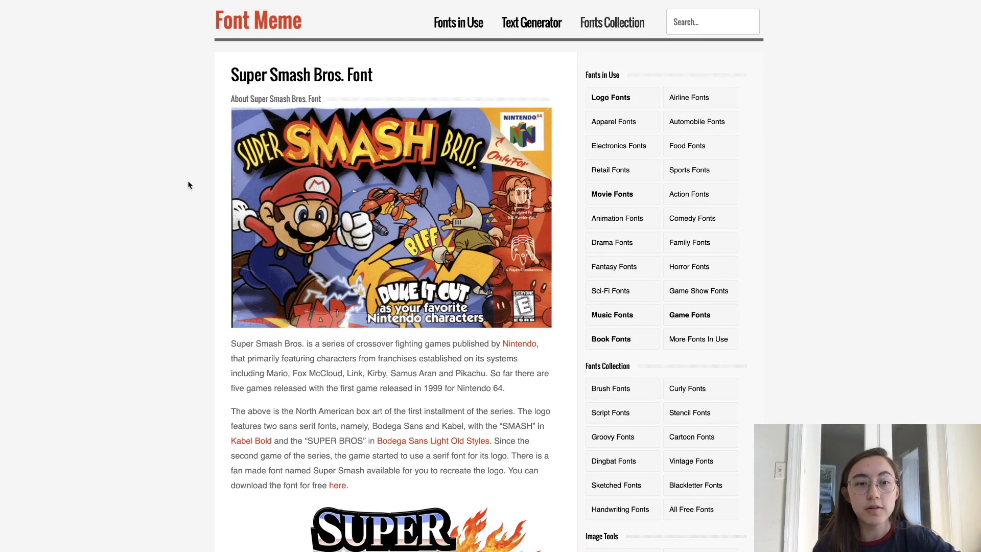
Switch to the Font Meme page for the Super Smash Bros. Font and enter "SPICE BAE" in its text generator
scroll(188, 185, down, 10)
scroll(188, 185, down, 6)
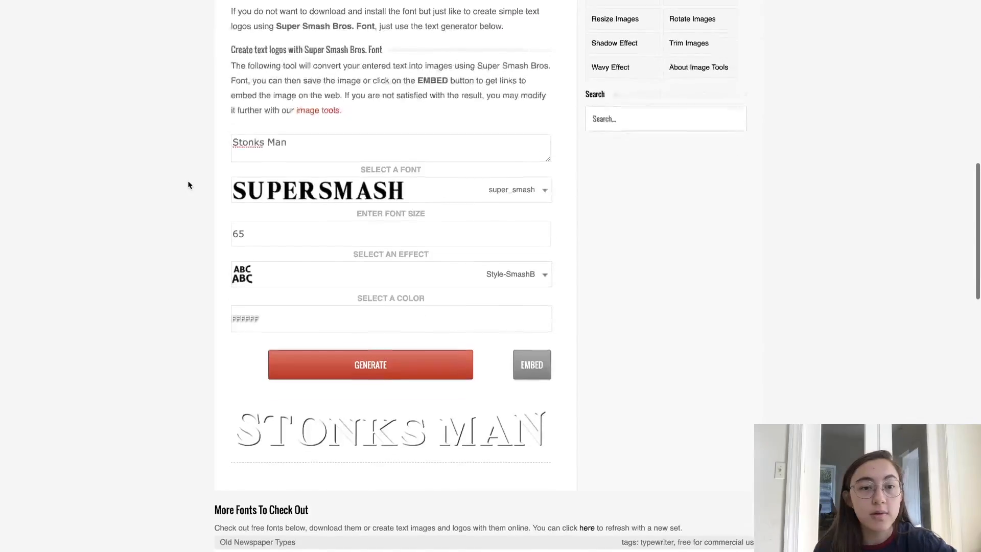
scroll(252, 95, up, 1)
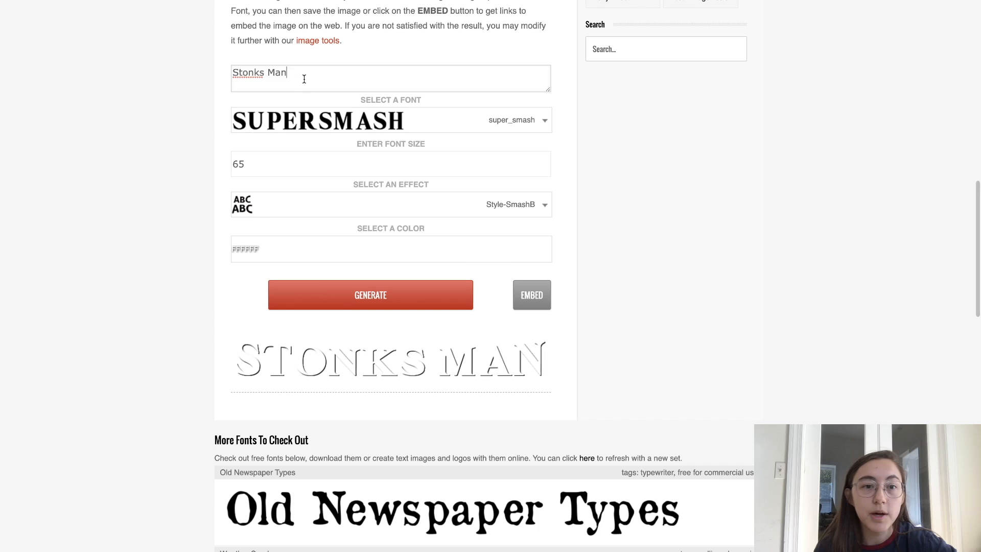
drag(302, 77, 191, 67)
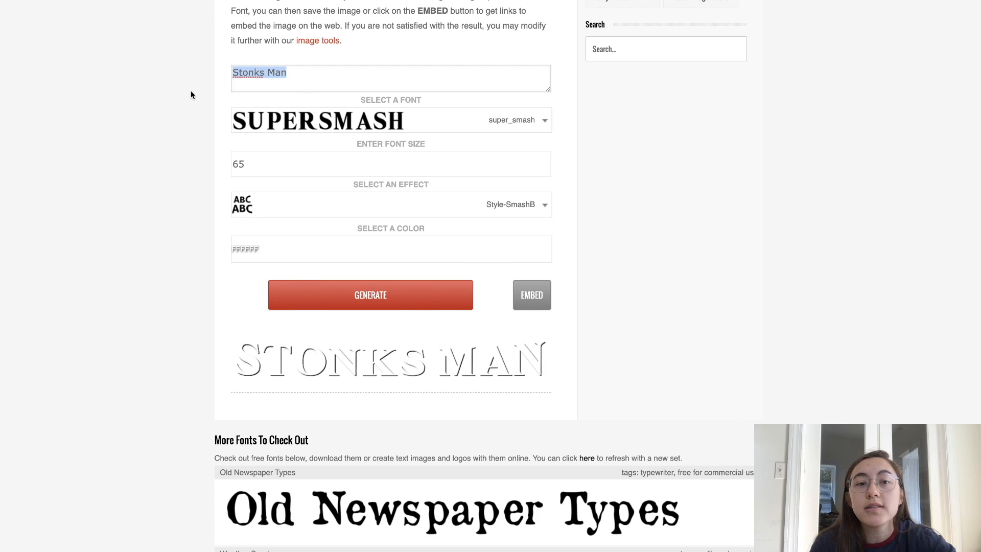
text(SPICE BAE)
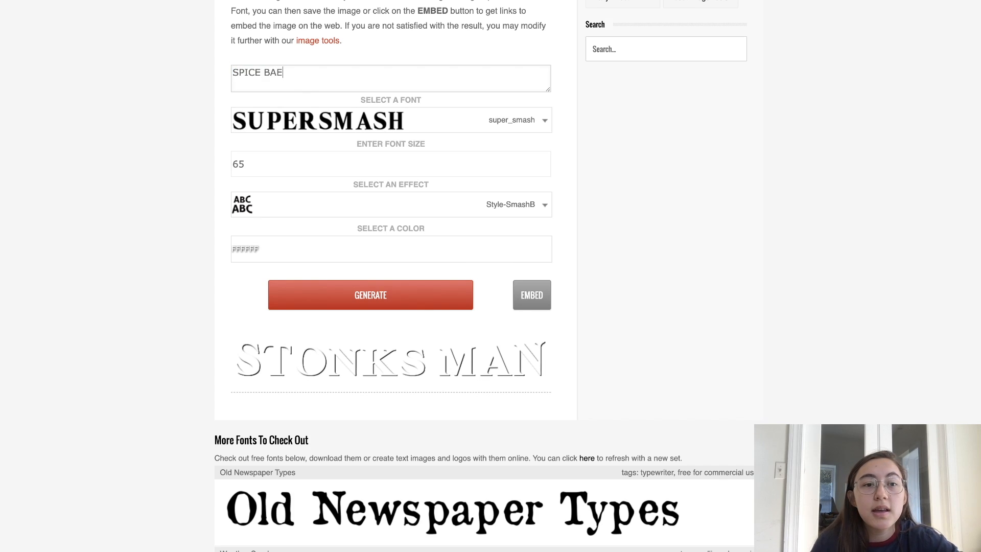
Set the lettering color to white (FFFFFF) and generate the SPICE BAE text image
click(330, 255)
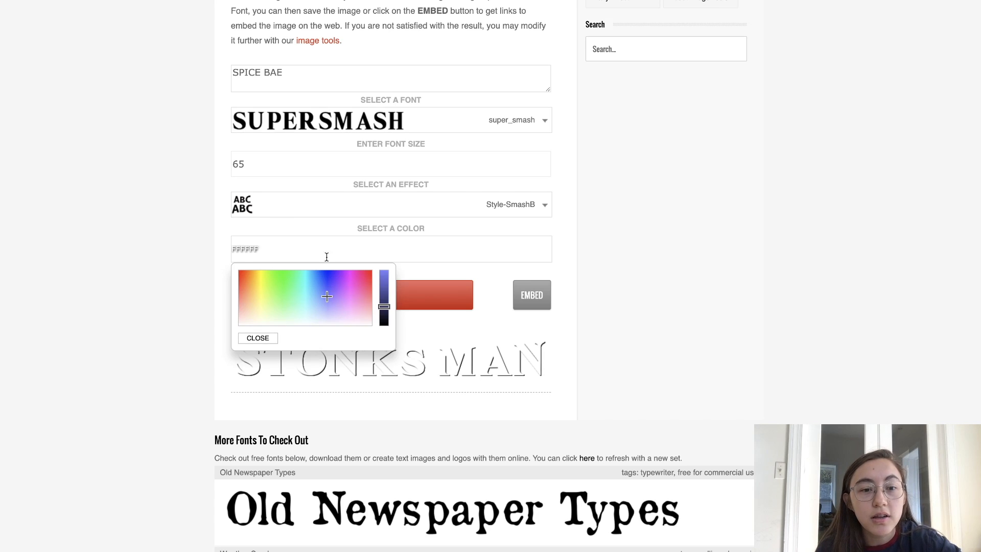
click(331, 325)
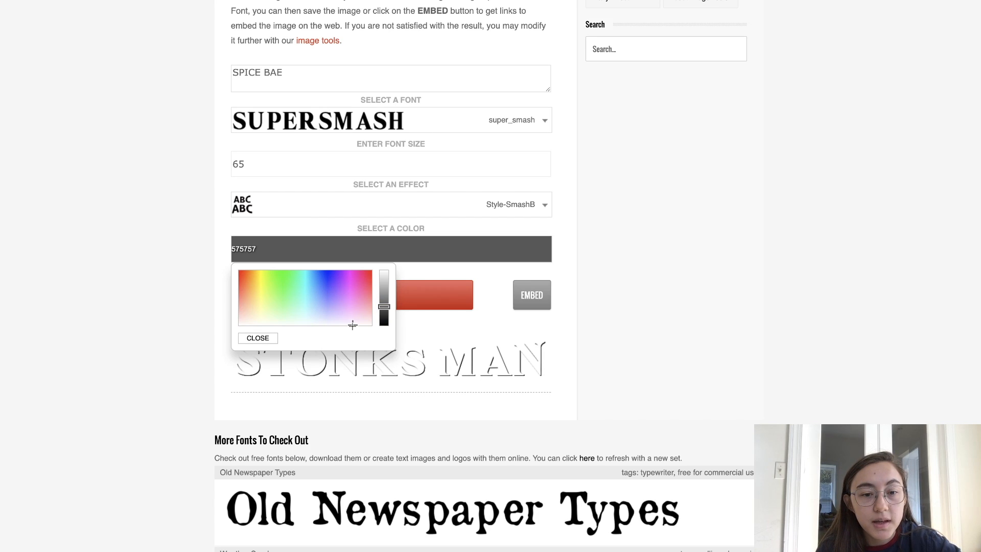
drag(383, 307, 381, 257)
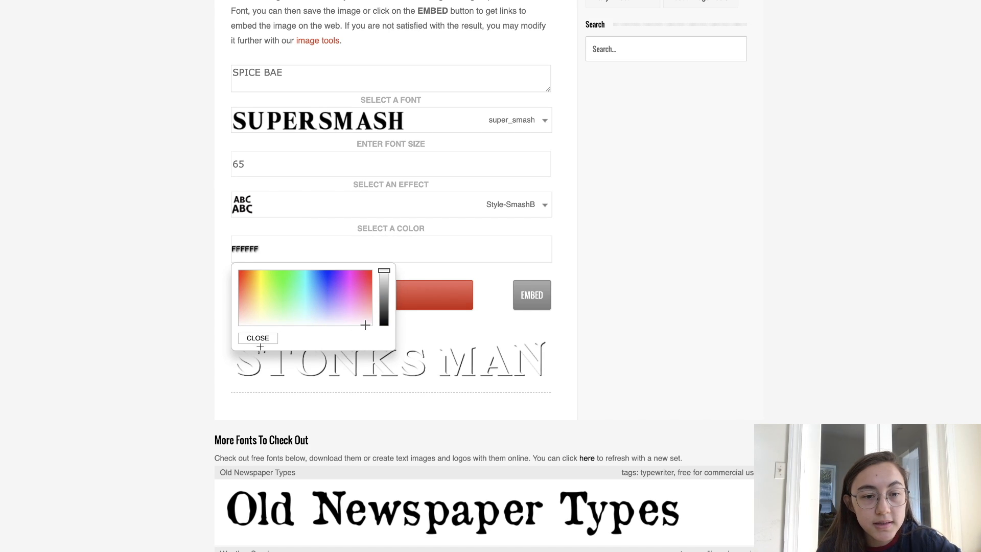
click(258, 339)
click(408, 303)
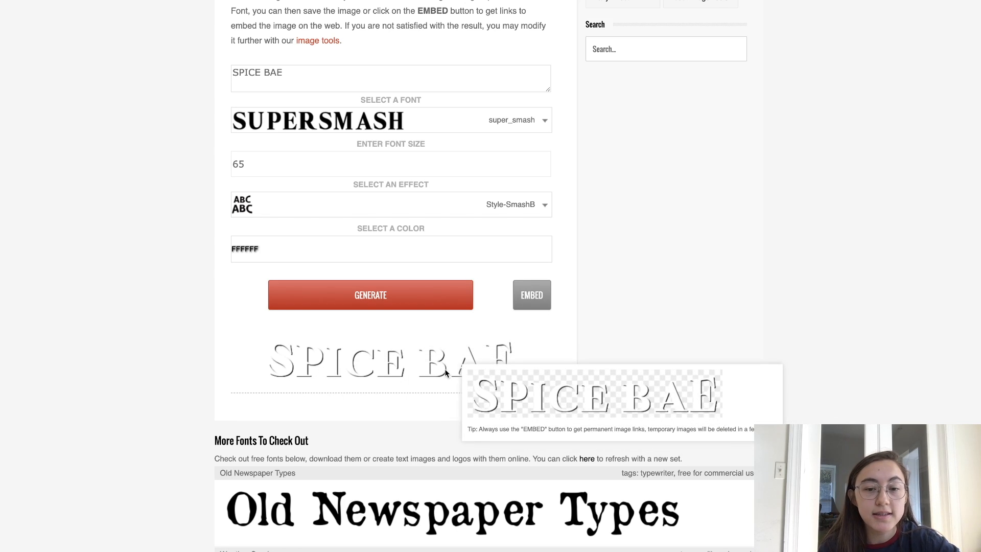
Save the generated SPICE BAE image to the Desktop as the PNG file TEXT.png
right_click(384, 365)
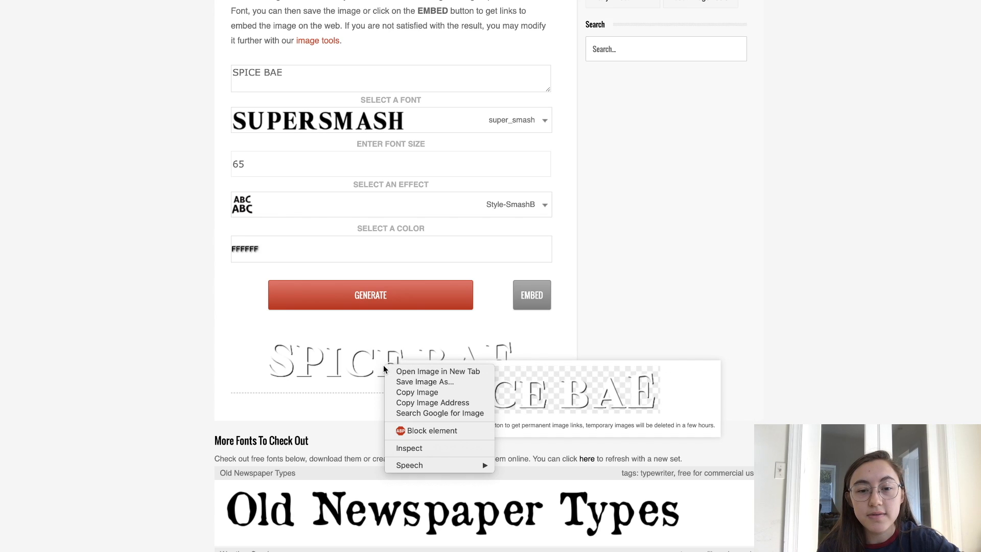
click(404, 383)
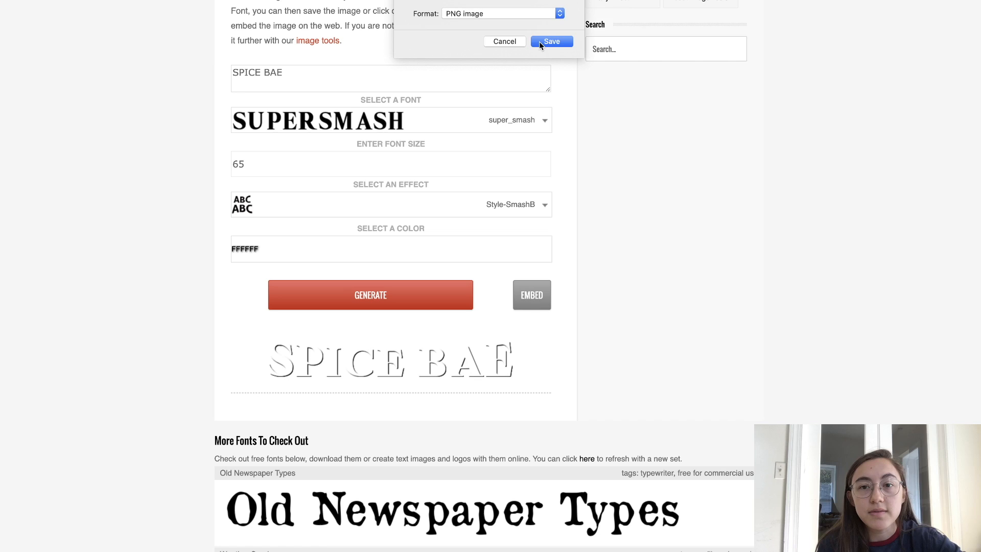
key(Return)
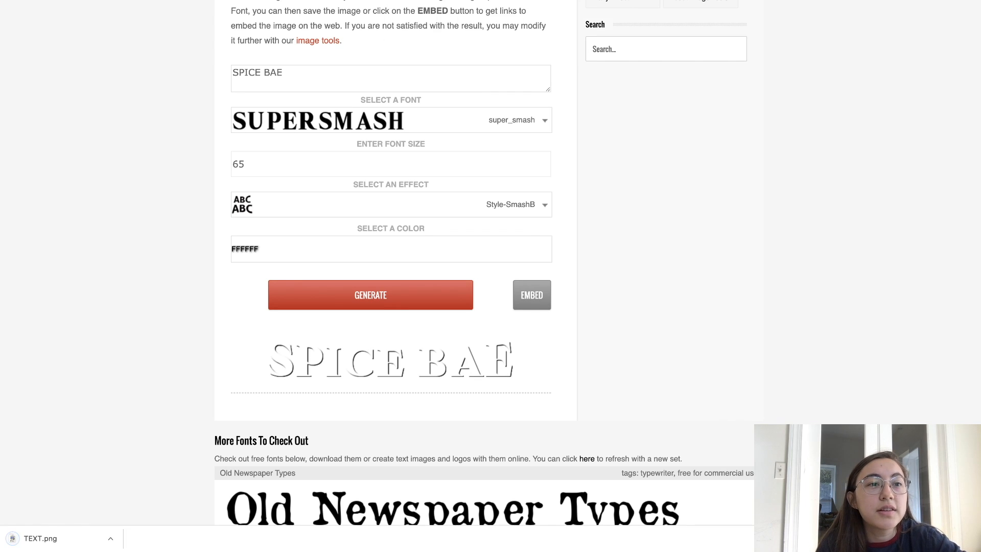
Switch back to Kapwing, delete the typed SPICE BAE text and upload TEXT.png from the Desktop in its place
key(ctrl+Tab)
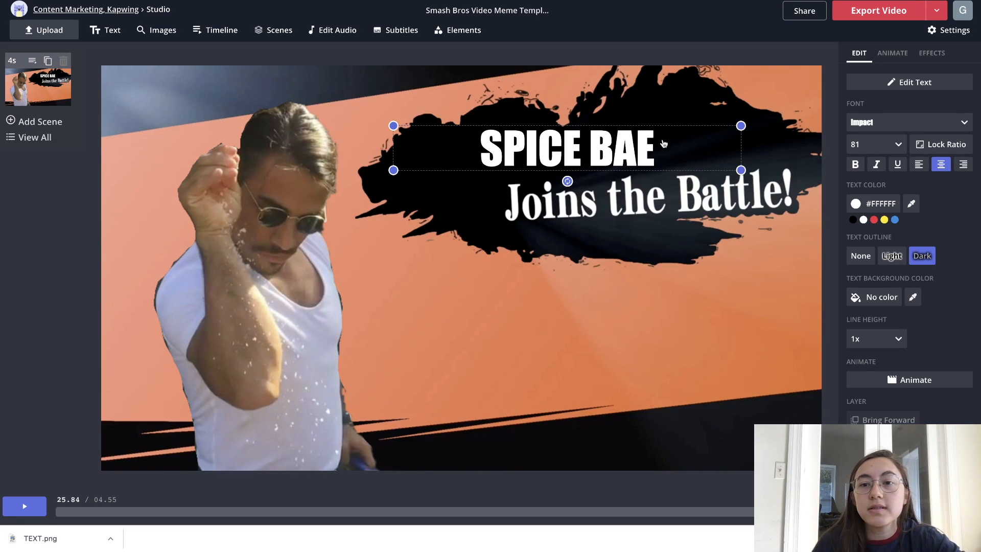
key(Delete)
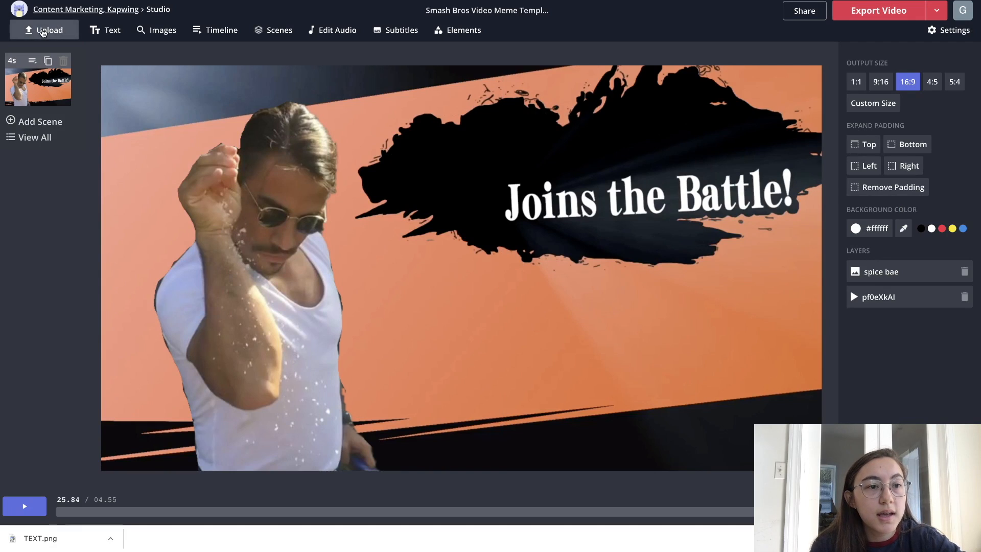
click(43, 33)
click(445, 227)
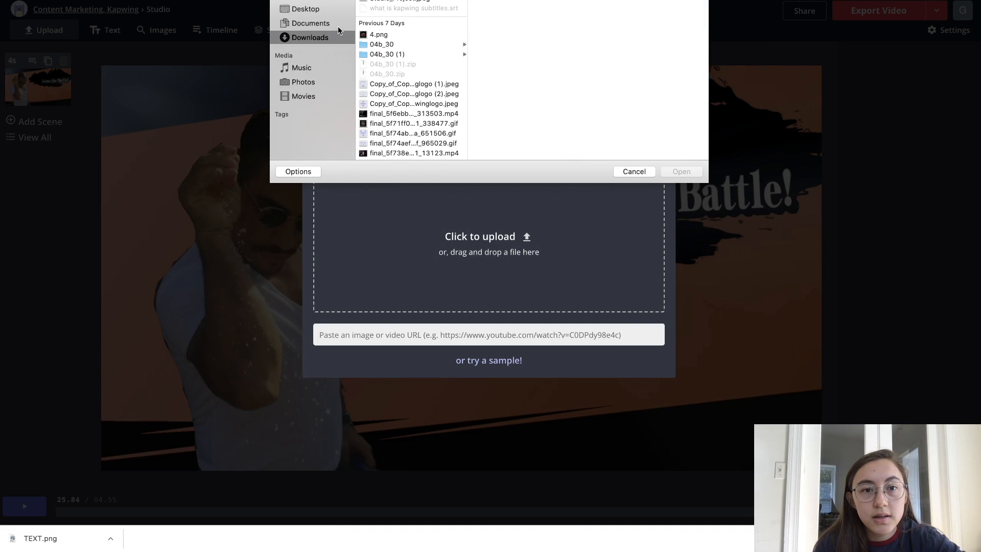
click(323, 11)
click(377, 1)
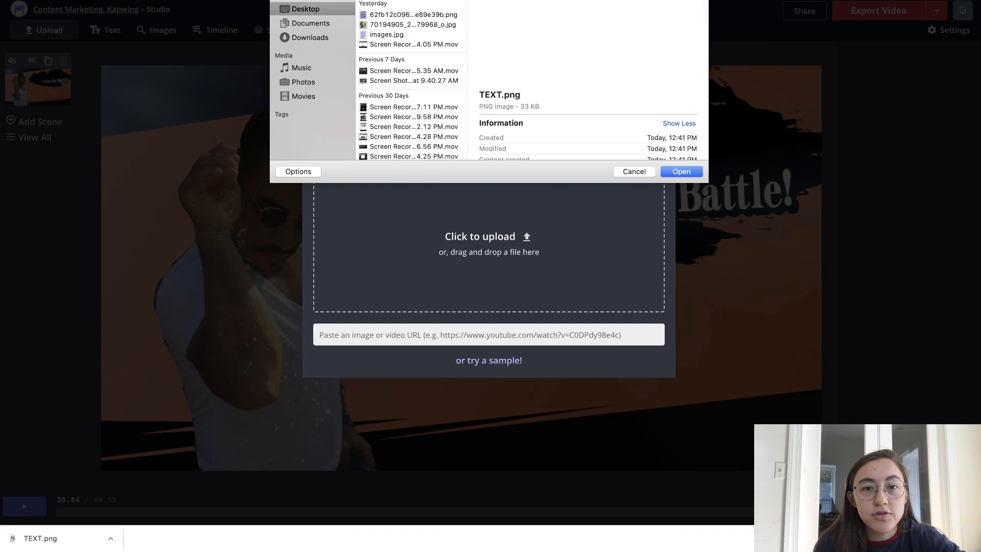
click(681, 172)
Scale the SPICE BAE image down onto the black splash above "Joins the Battle!", lock its ratio and rotate it to 358°
drag(678, 333, 668, 237)
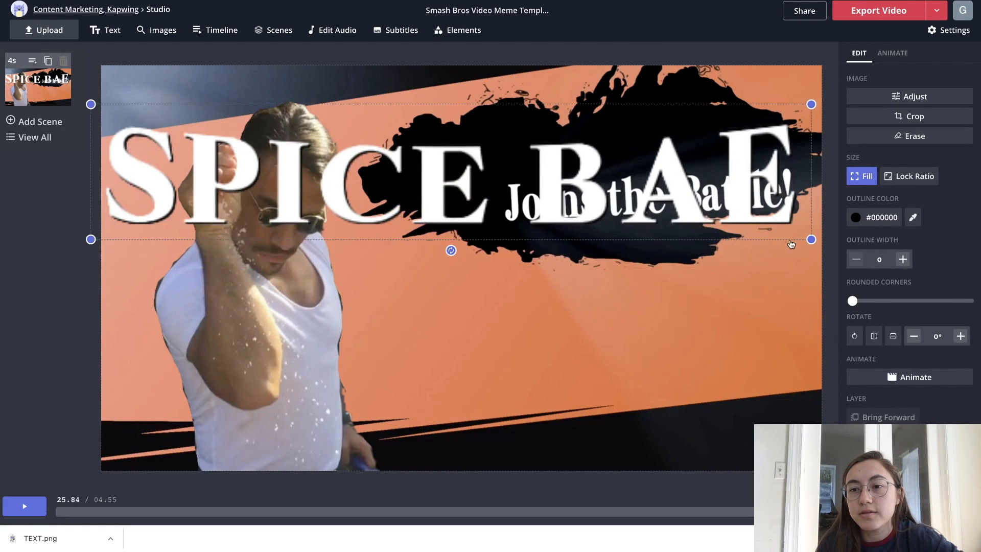
drag(812, 240, 771, 194)
click(906, 180)
drag(726, 163, 725, 146)
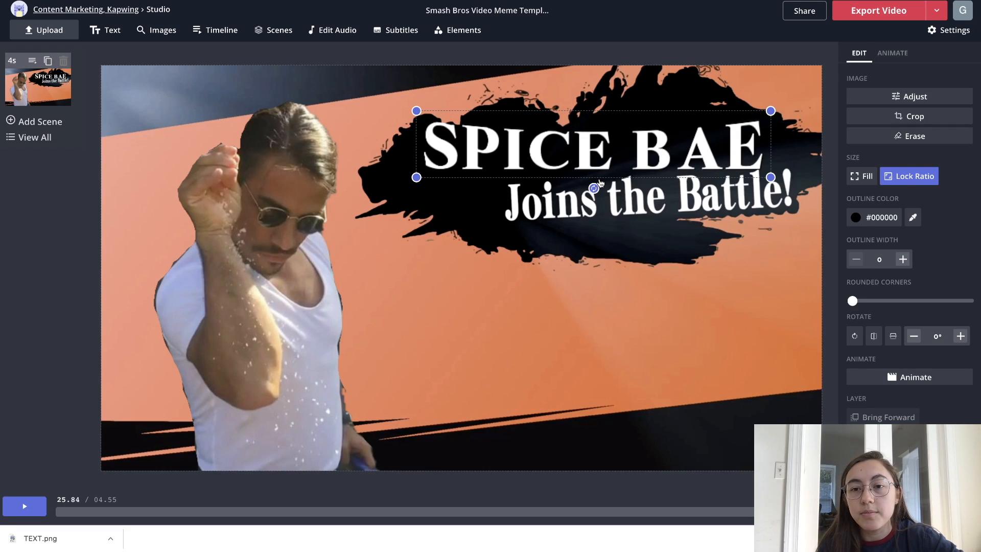
drag(594, 188, 598, 197)
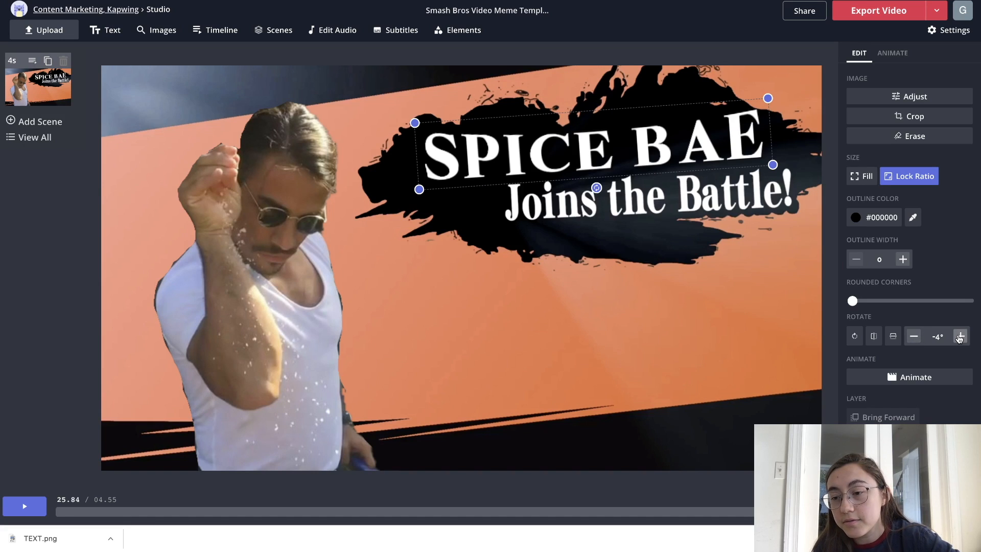
click(914, 337)
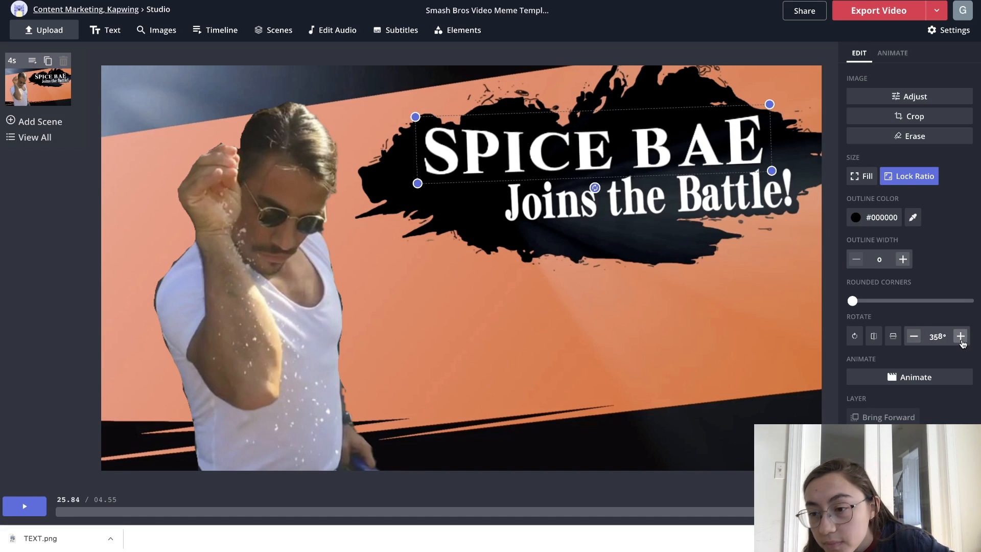
Adjust the SPICE BAE image's tilt by setting its rotation to 357°
click(961, 338)
click(961, 337)
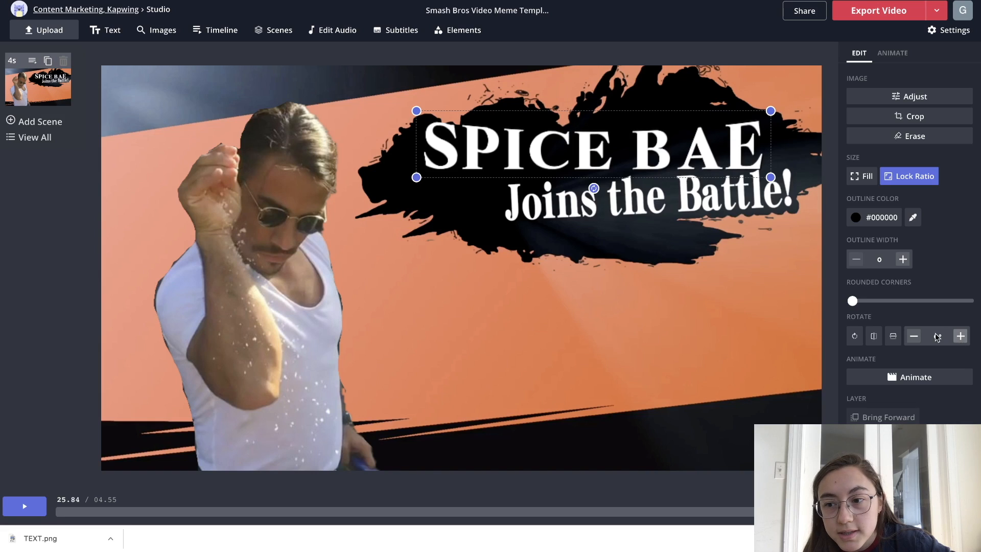
click(914, 337)
click(914, 336)
click(914, 337)
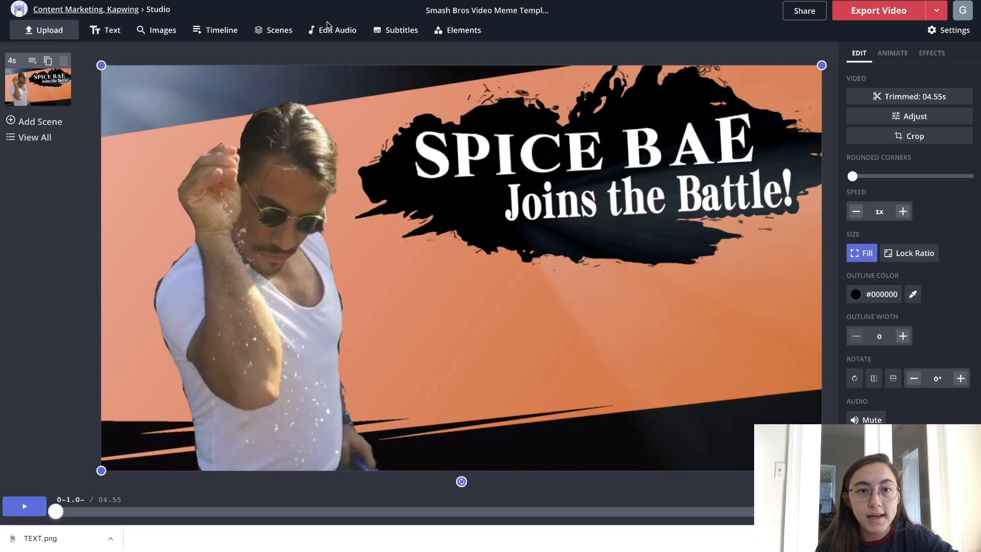
Set the audio to start at 00.00 and play the video to preview it with sound
click(331, 30)
mouse_move(253, 162)
mouse_down()
mouse_move(298, 162)
mouse_move(248, 162)
mouse_up()
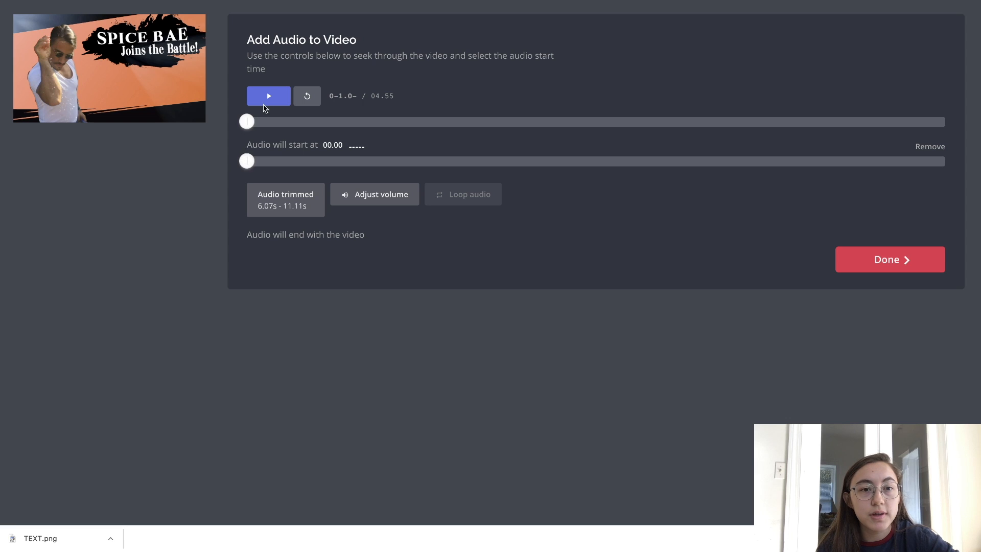
click(852, 259)
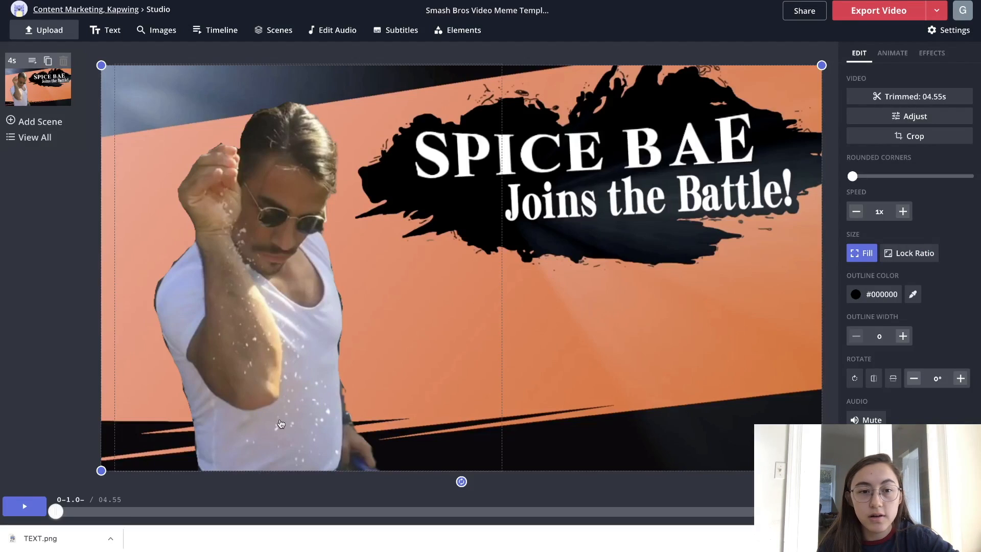
click(28, 511)
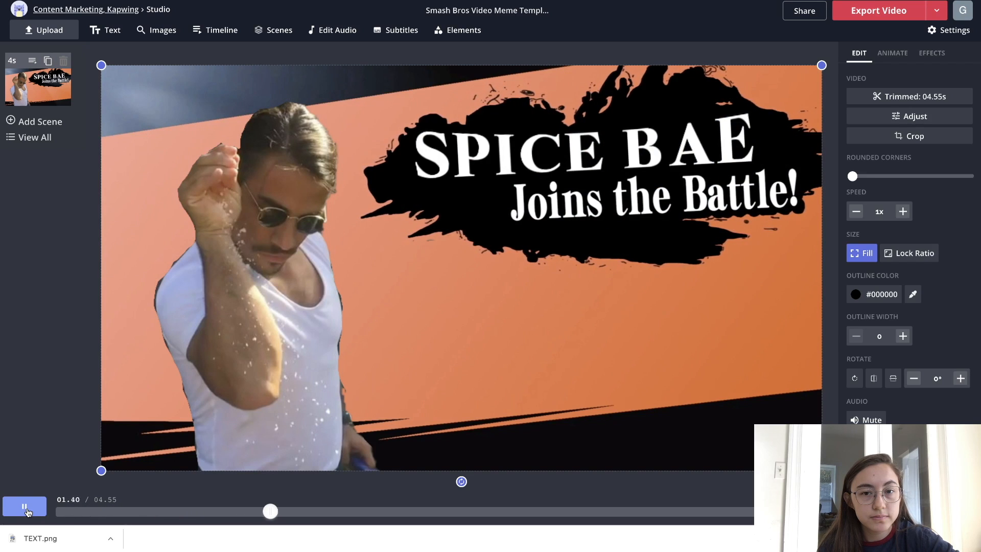
click(28, 511)
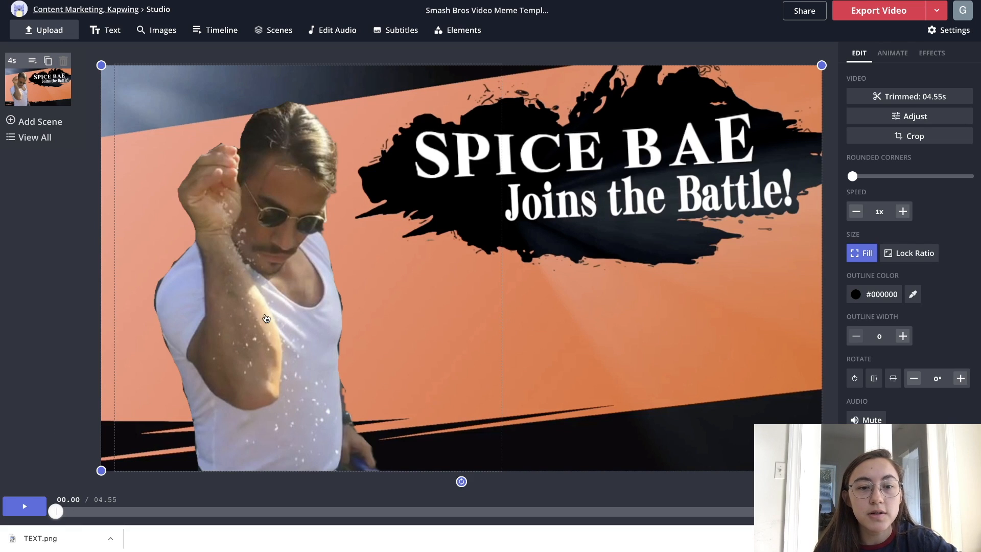
Try the Reveal animation at Slow speed on the cut-out man and preview it
click(276, 333)
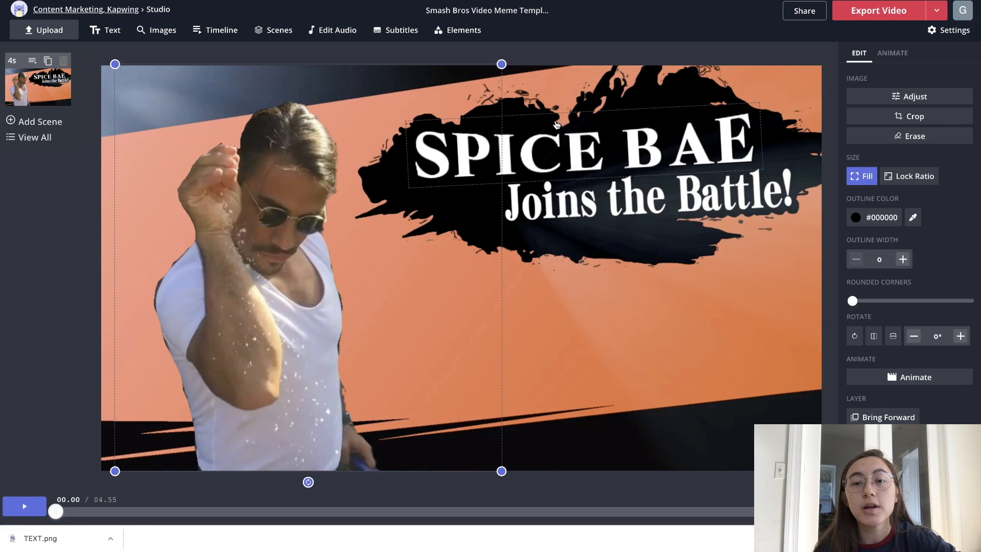
click(562, 138)
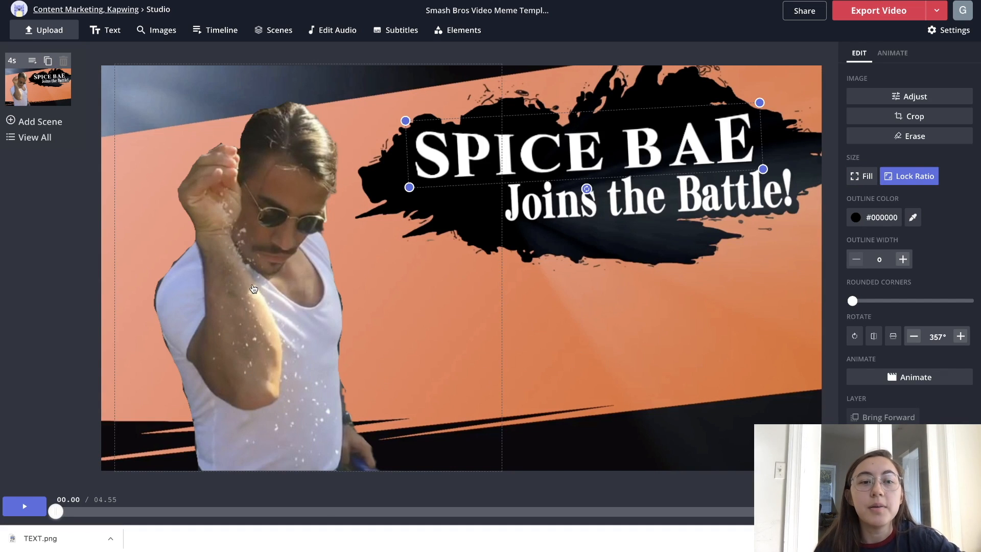
click(894, 54)
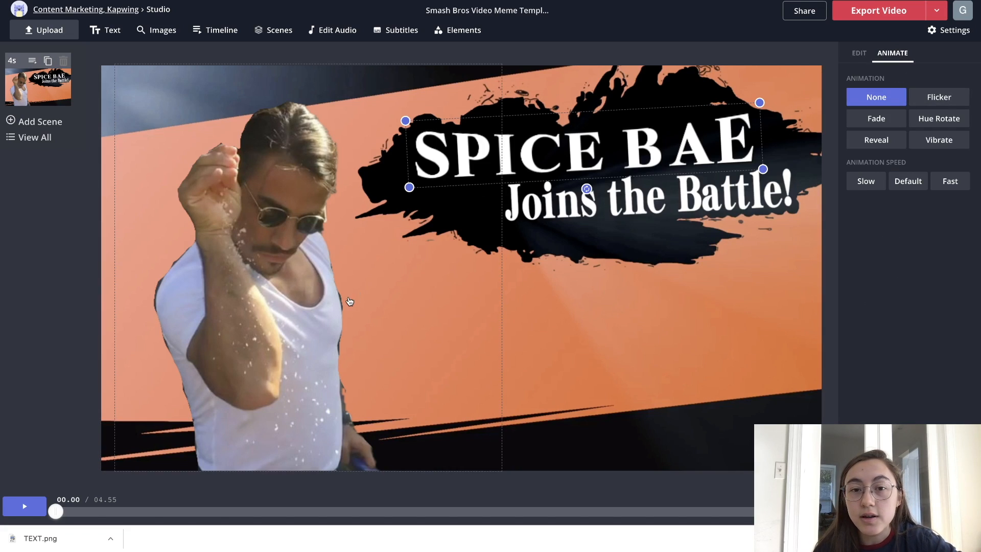
click(249, 302)
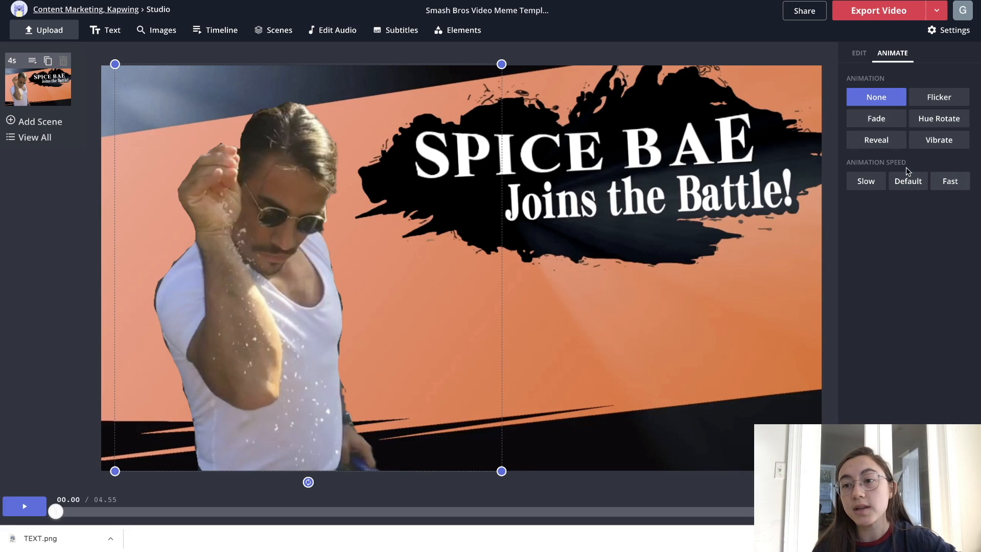
click(887, 141)
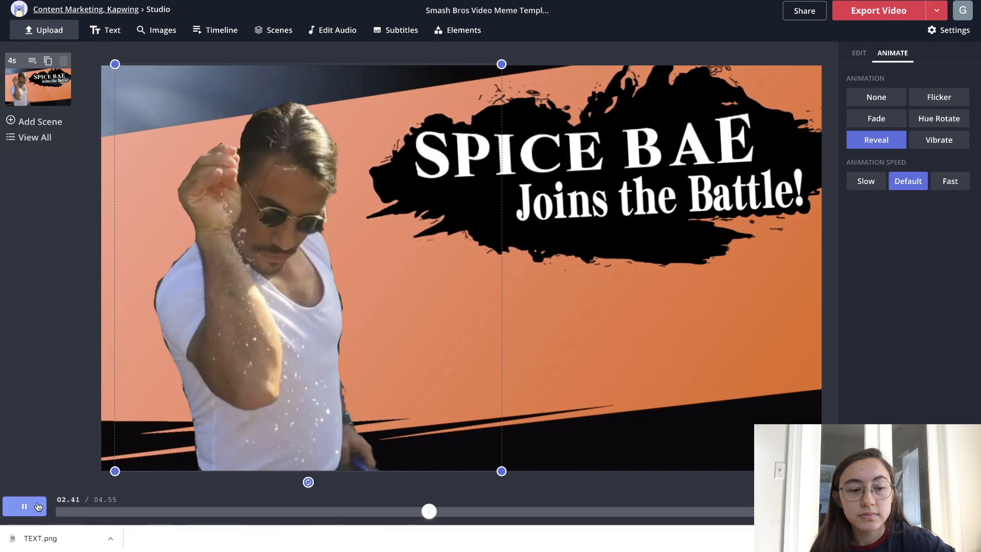
click(866, 180)
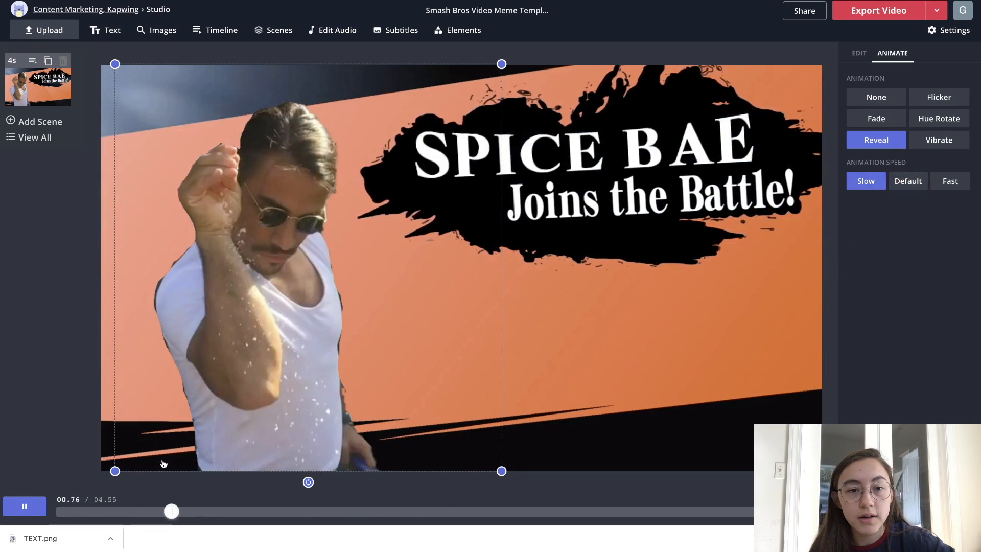
click(36, 501)
Apply the Fade animation at Default speed to the cut-out man and preview it from the beginning
click(880, 118)
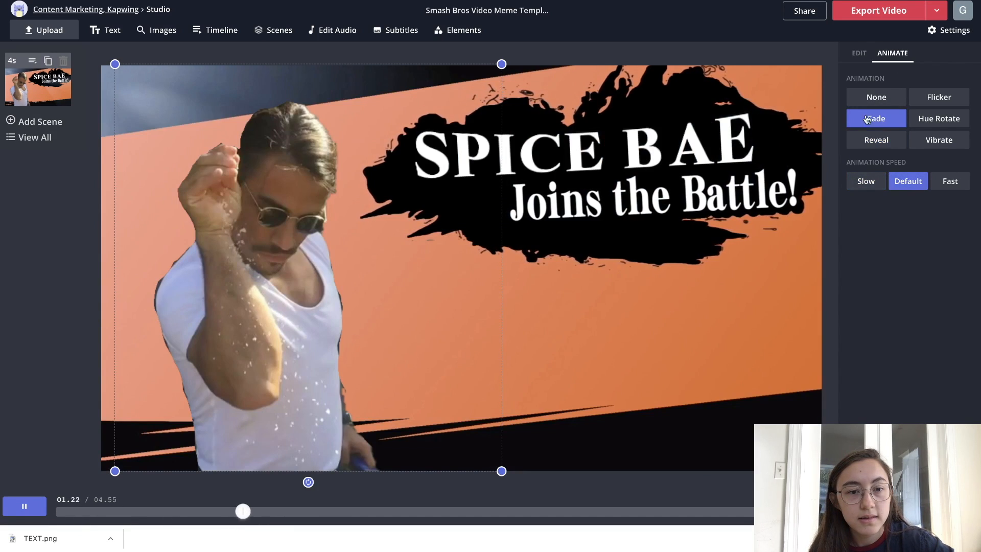
click(23, 507)
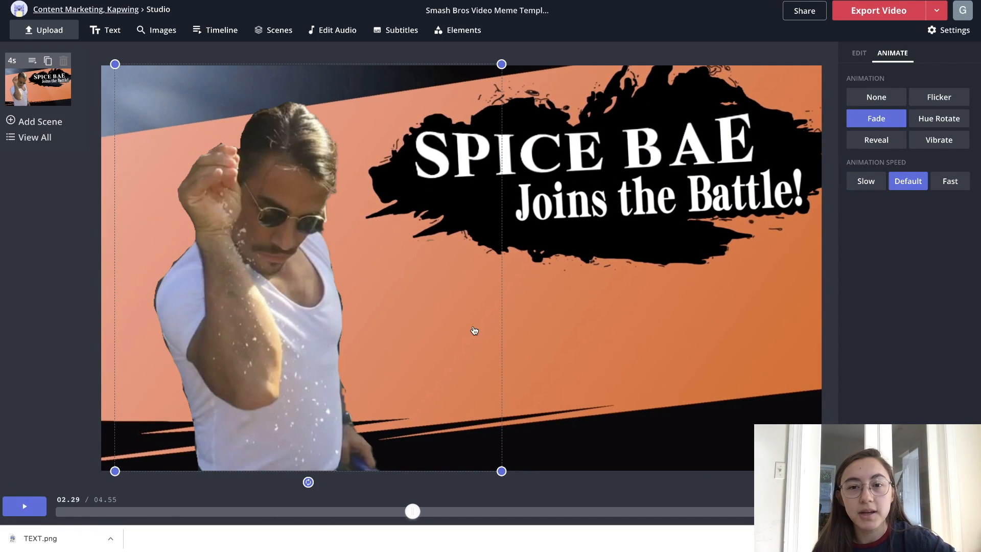
drag(409, 515, 34, 514)
click(21, 507)
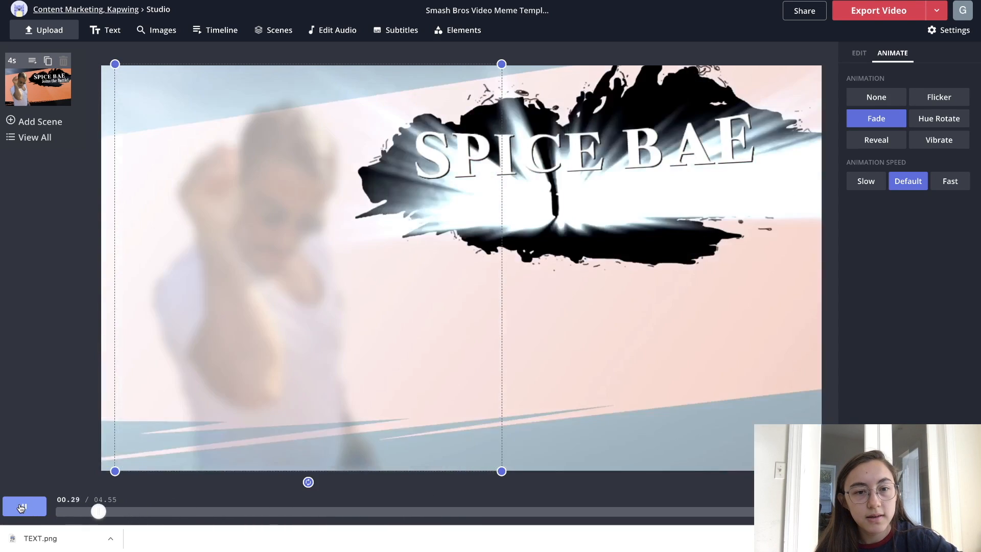
Apply the Reveal animation at Default speed to the SPICE BAE image and scrub through the opening to check it
click(644, 147)
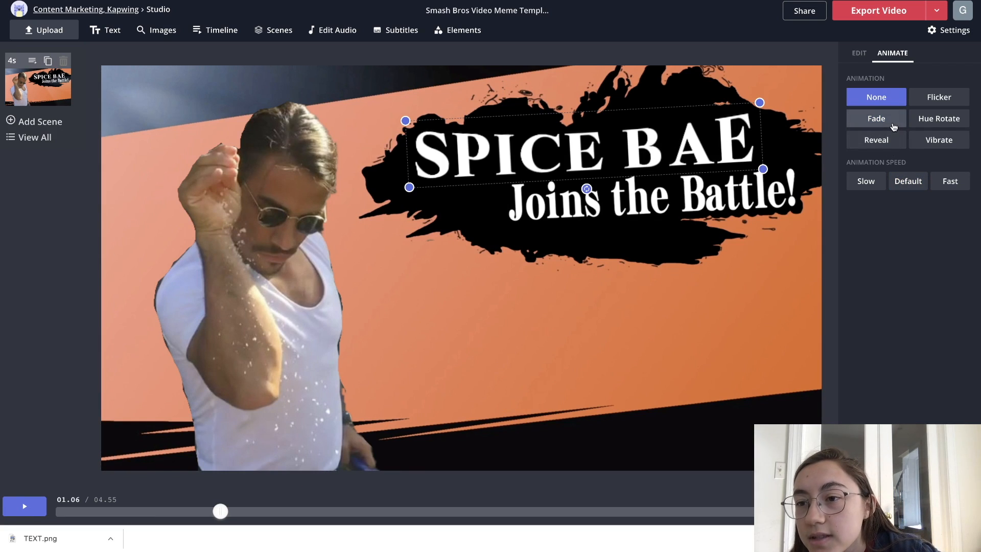
click(876, 139)
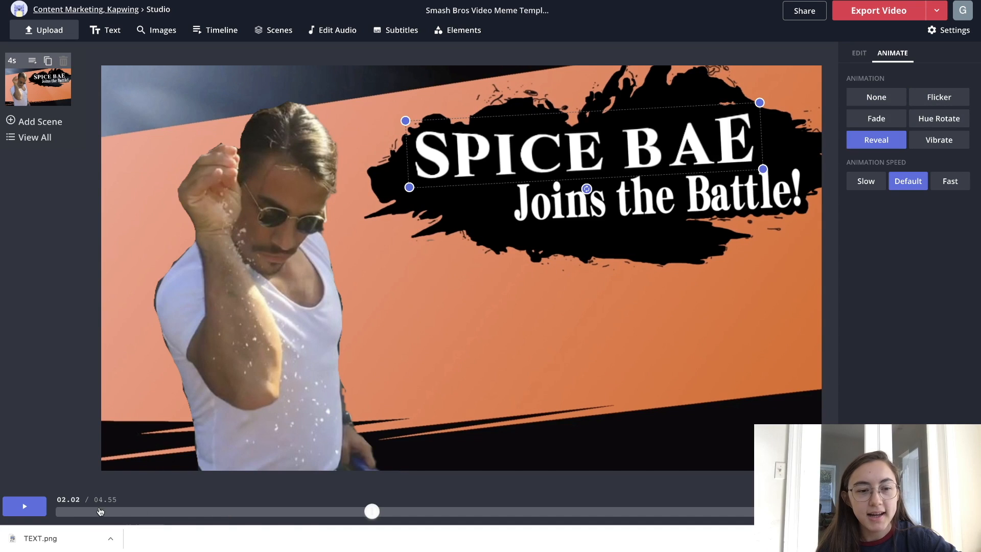
click(57, 512)
drag(56, 513, 206, 497)
drag(206, 497, 242, 497)
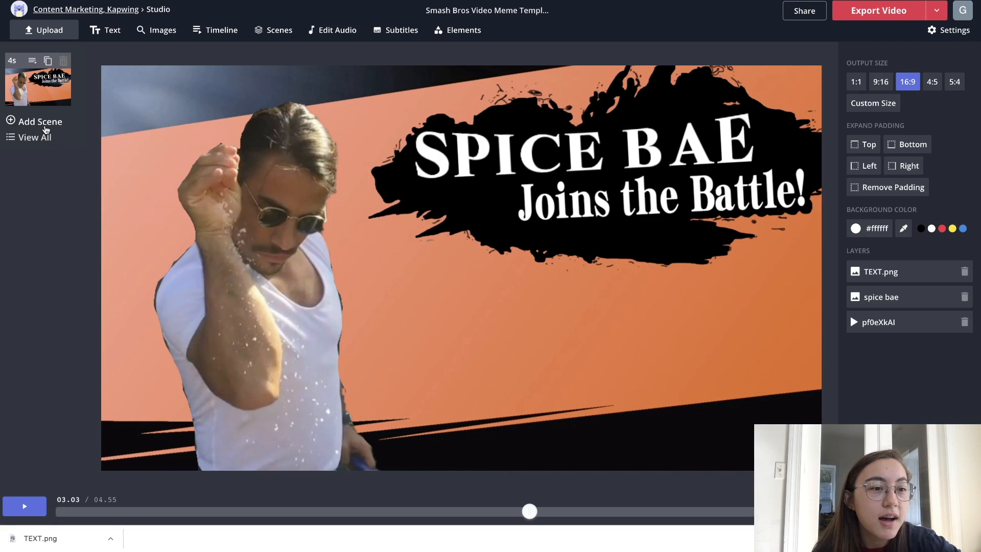
Add a blank scene and place it before the SPICE BAE scene
click(46, 122)
drag(45, 148, 40, 74)
click(32, 121)
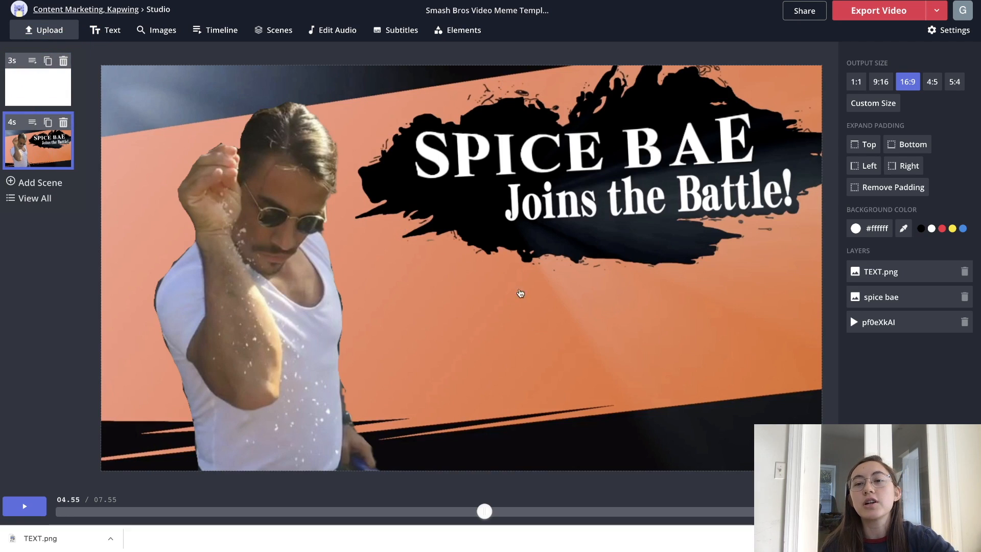
Add the salt-sprinkling man's video to the blank first scene by uploading it from the copied URL
click(38, 86)
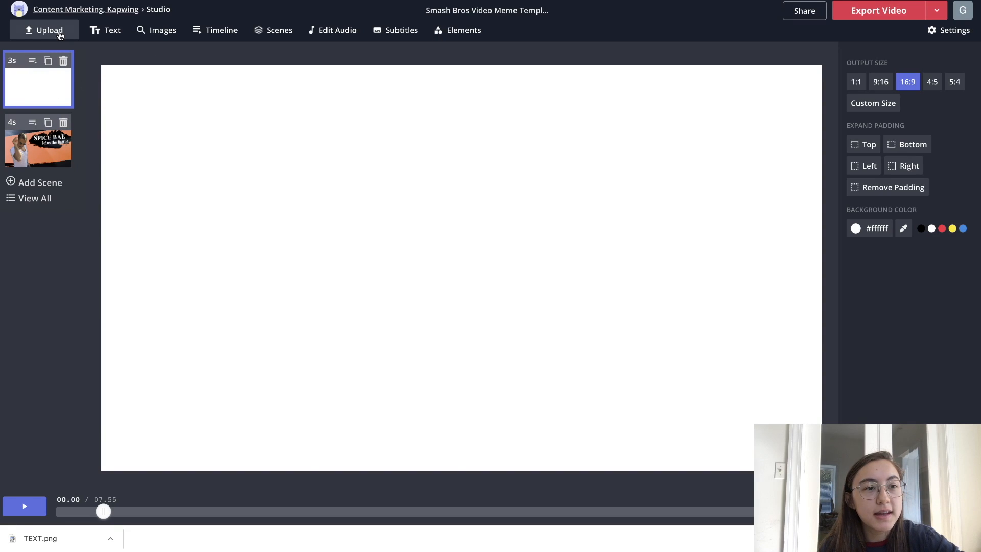
click(60, 34)
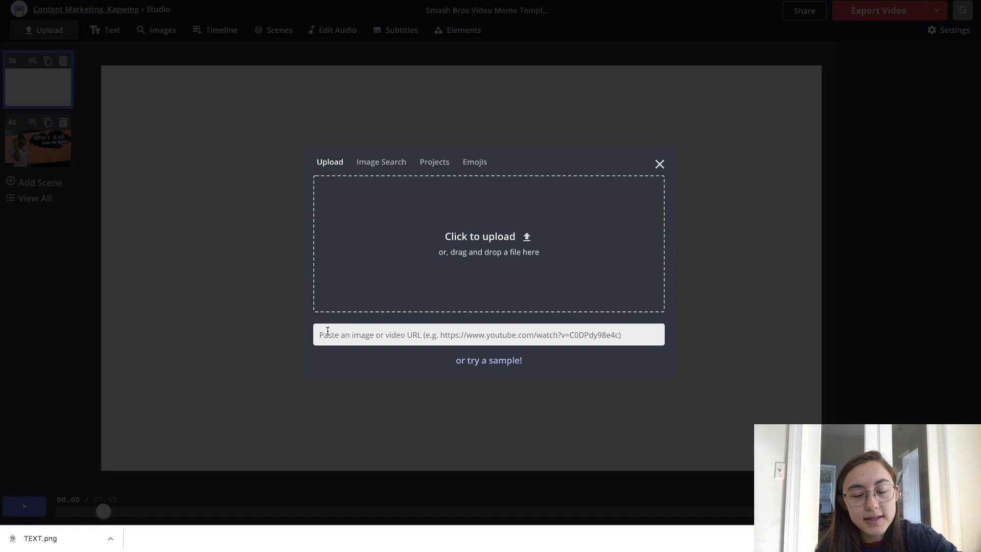
click(327, 333)
key(ctrl+v)
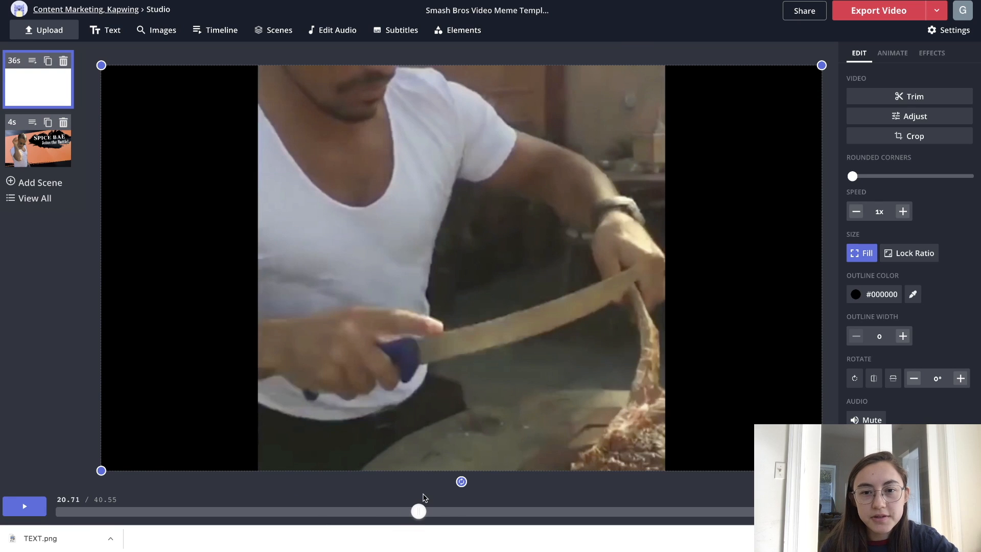
Trim the uploaded clip from its start so that only about the last 2.4 seconds are kept
click(899, 96)
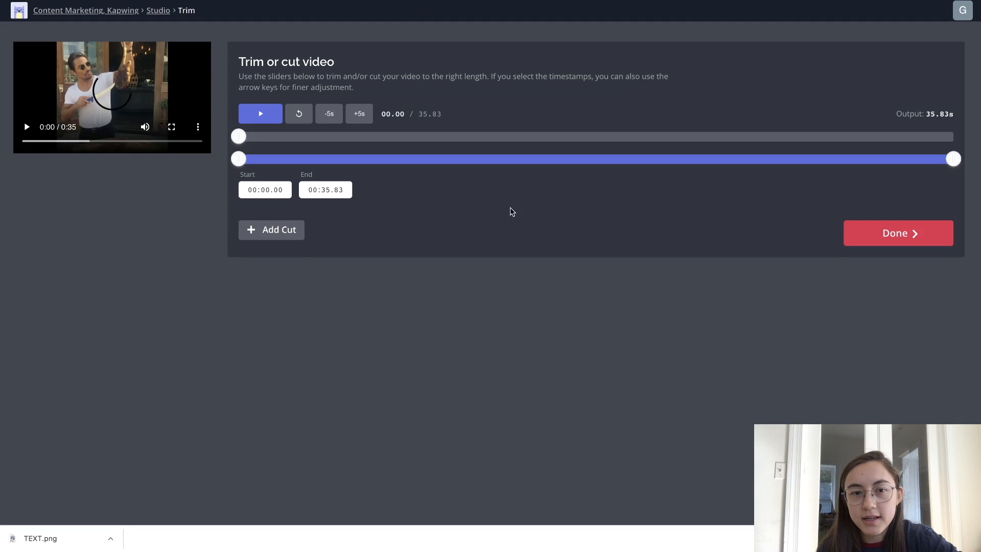
drag(238, 159, 883, 161)
click(886, 244)
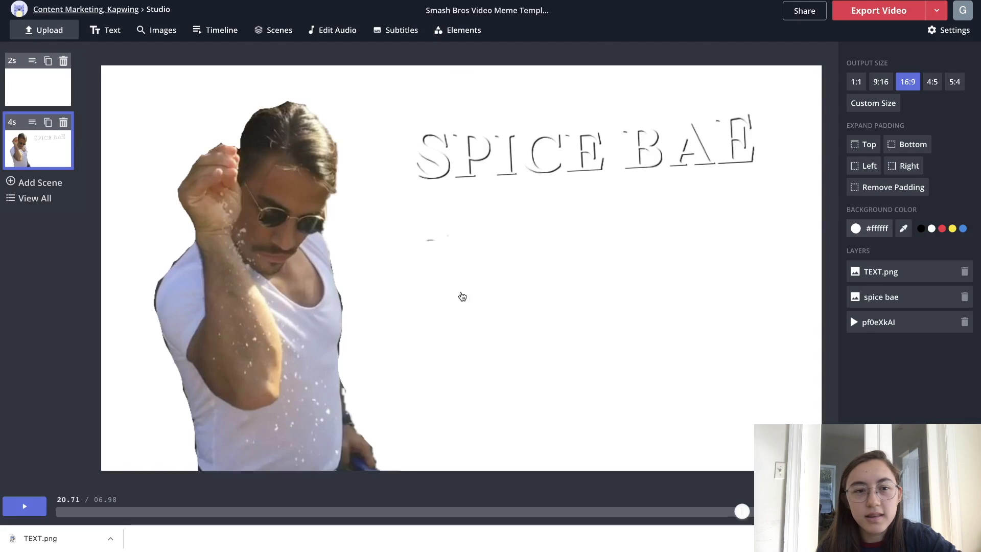
Check the trimmed clip scene and the SPICE BAE scene in turn
click(32, 91)
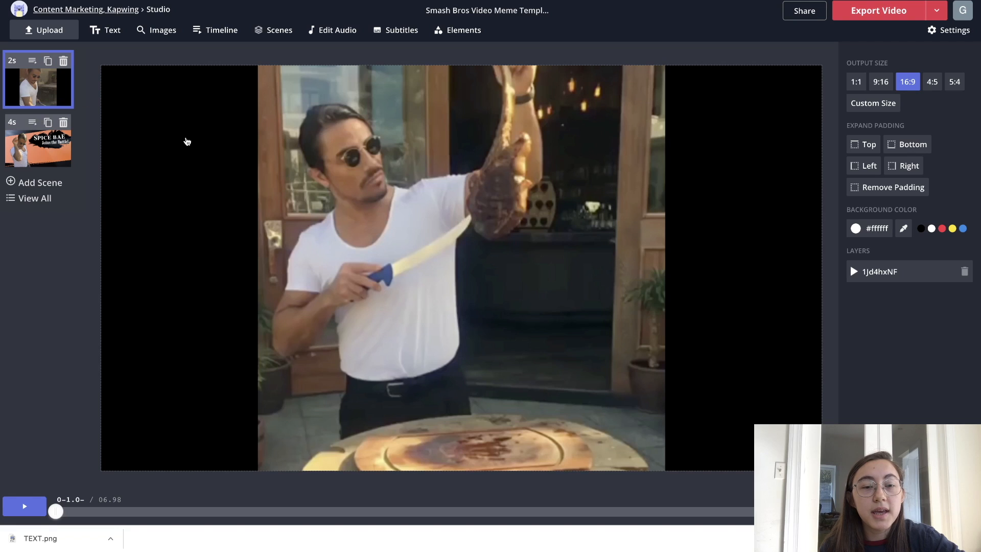
click(316, 203)
click(50, 159)
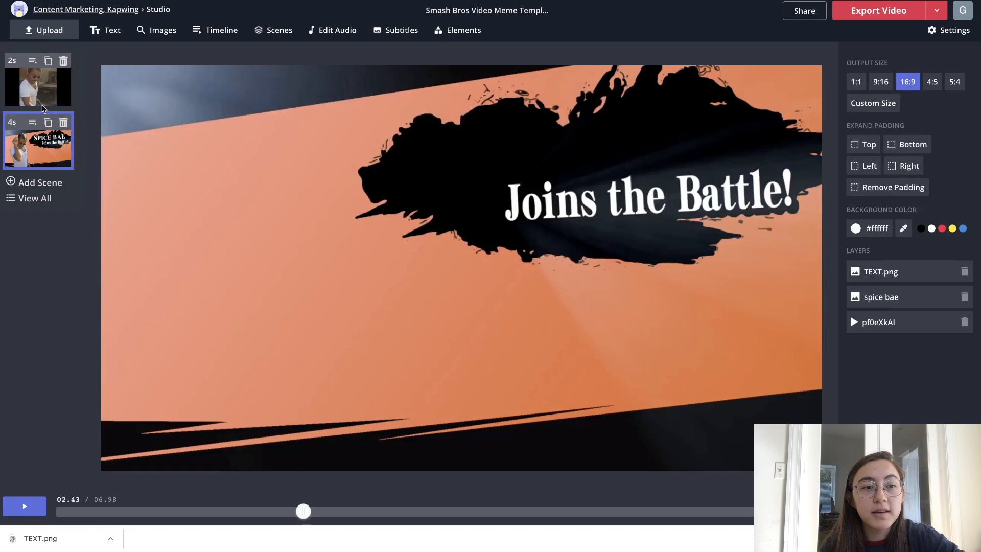
click(44, 92)
click(46, 148)
click(29, 85)
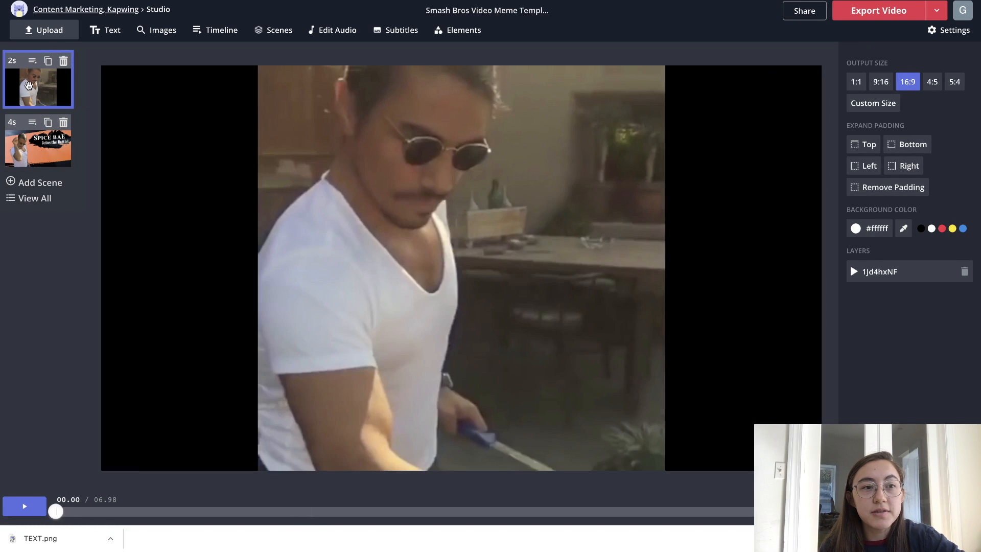
Shift the audio start to 02.42, where the SPICE BAE scene begins, and play the whole video
click(337, 30)
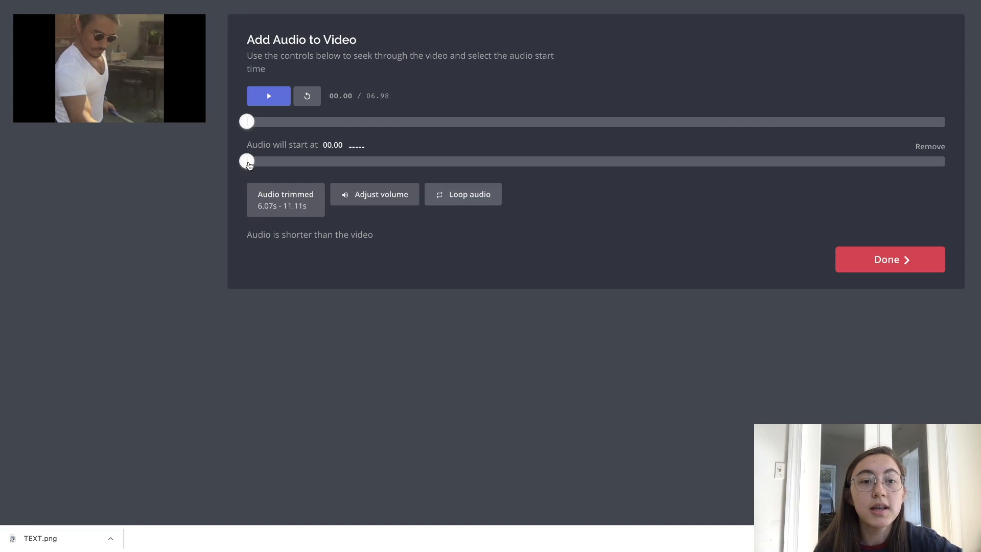
drag(248, 165, 311, 163)
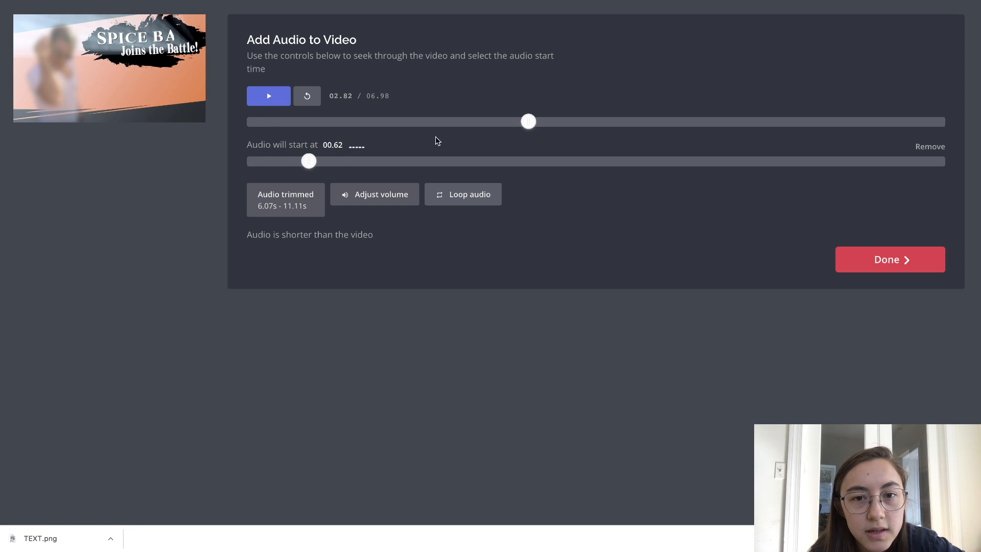
drag(309, 163, 488, 159)
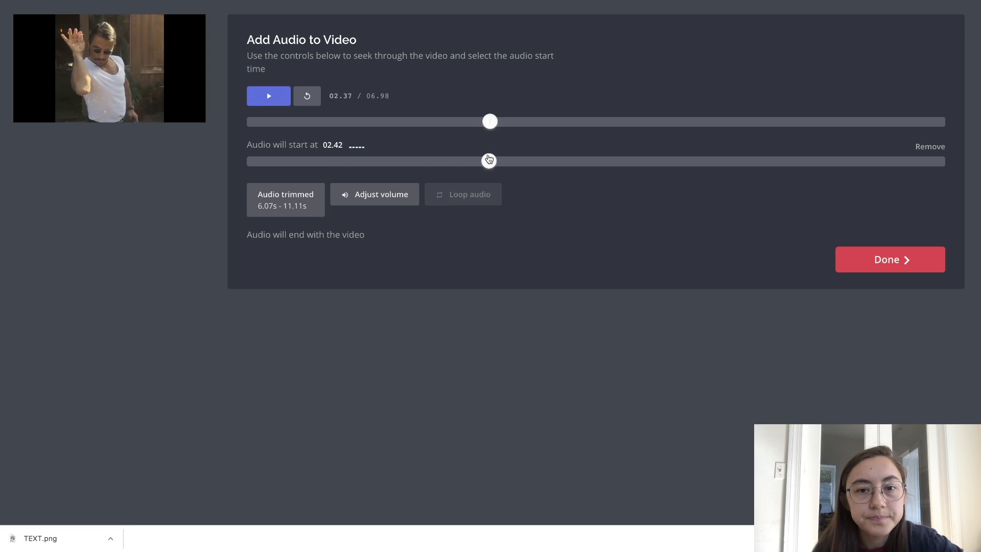
click(884, 260)
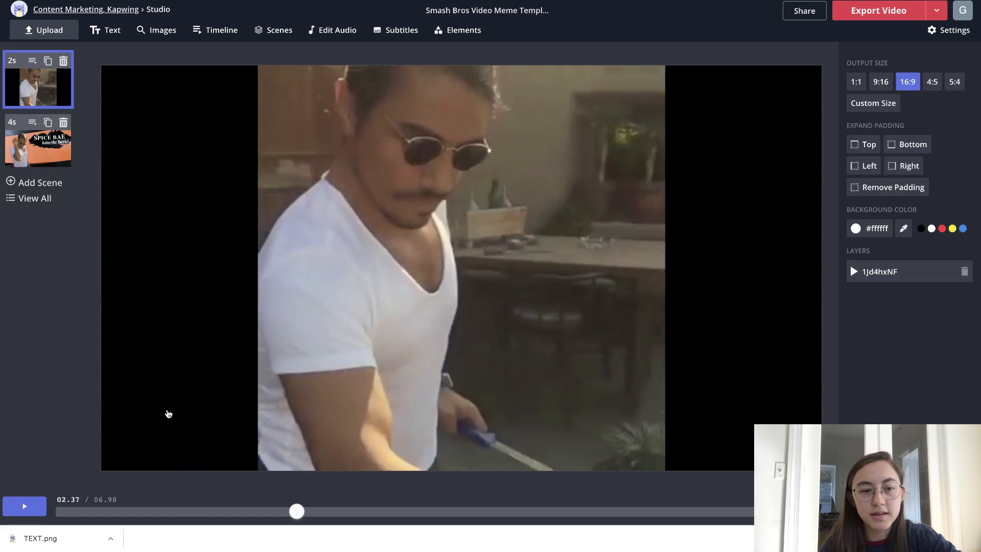
click(28, 507)
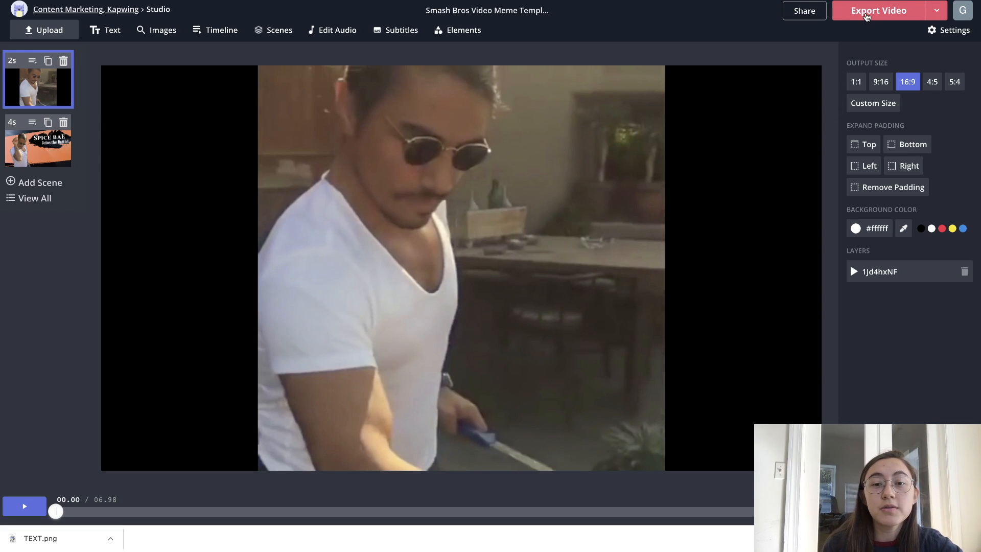
Export the finished video and download it as an MP4 file
click(867, 17)
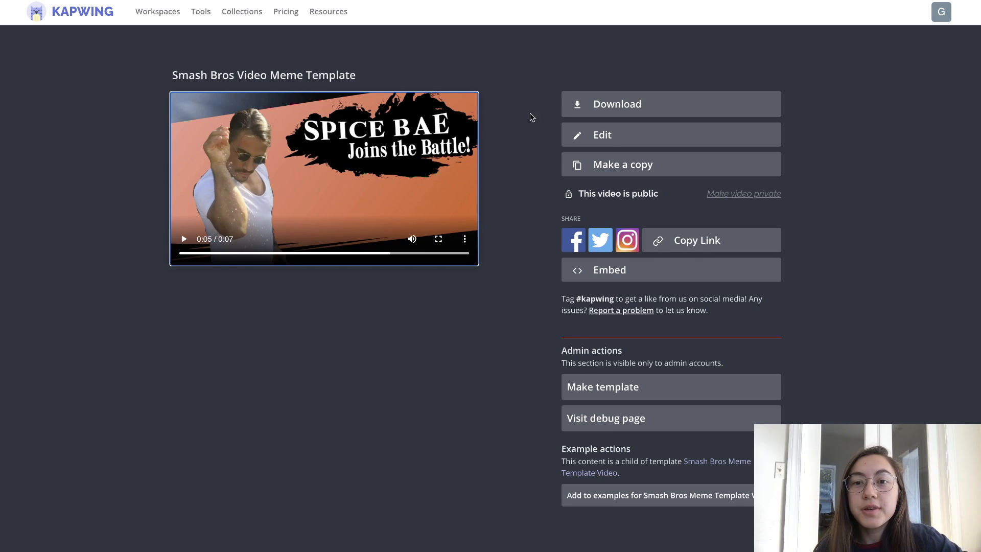
click(670, 111)
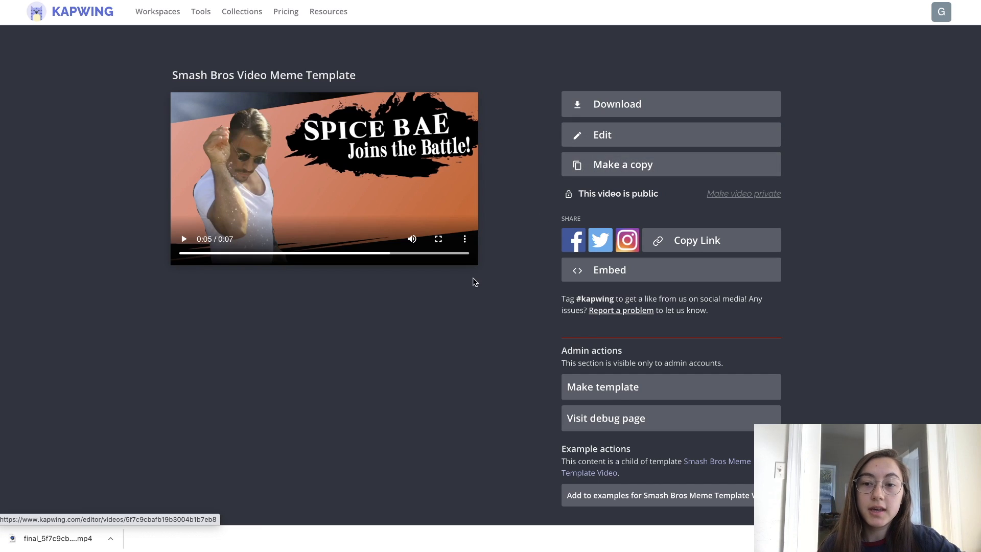
Copy the exported video's share link and close the sharing dialog
click(656, 239)
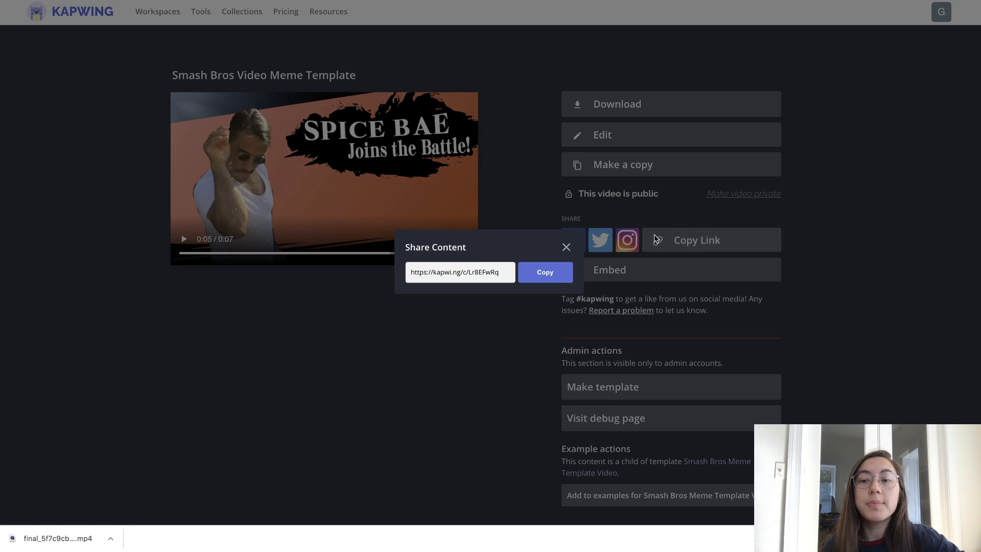
click(544, 272)
click(447, 346)
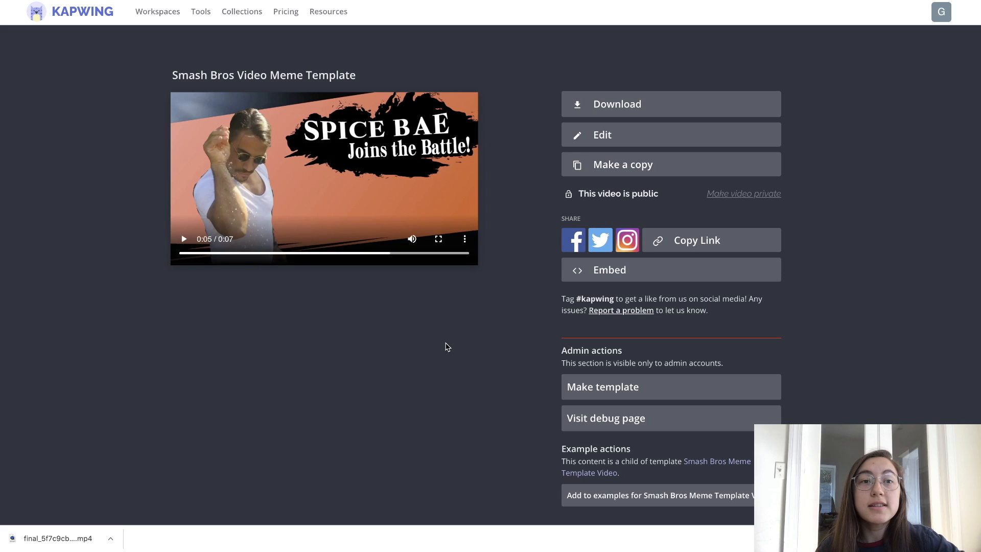